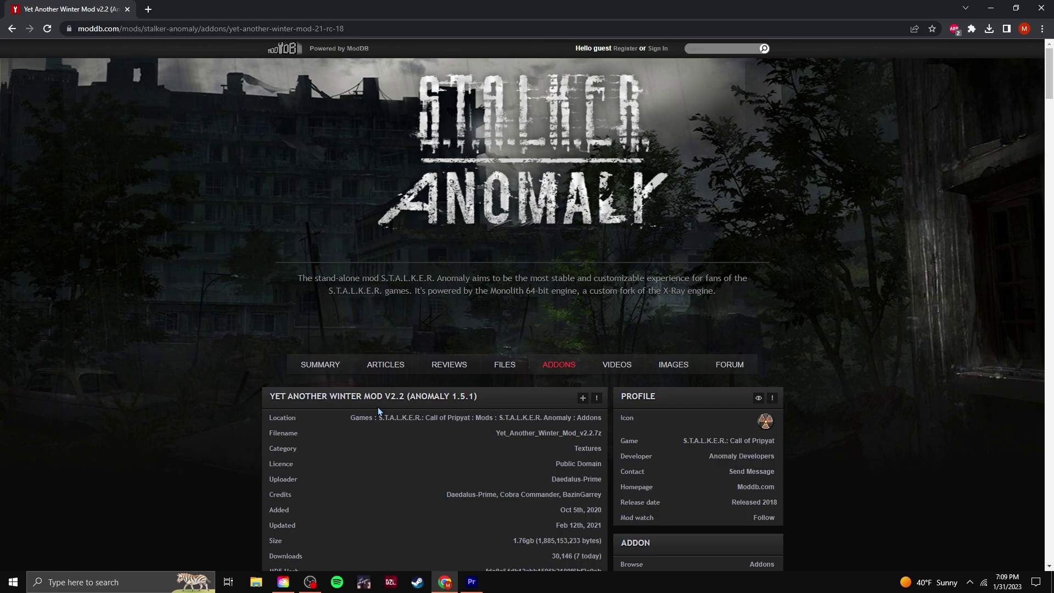
Step: Examine the Yet Another Winter Mod v2.2 page, including its file details, description, preview and comments
scroll(236, 372, down, 1)
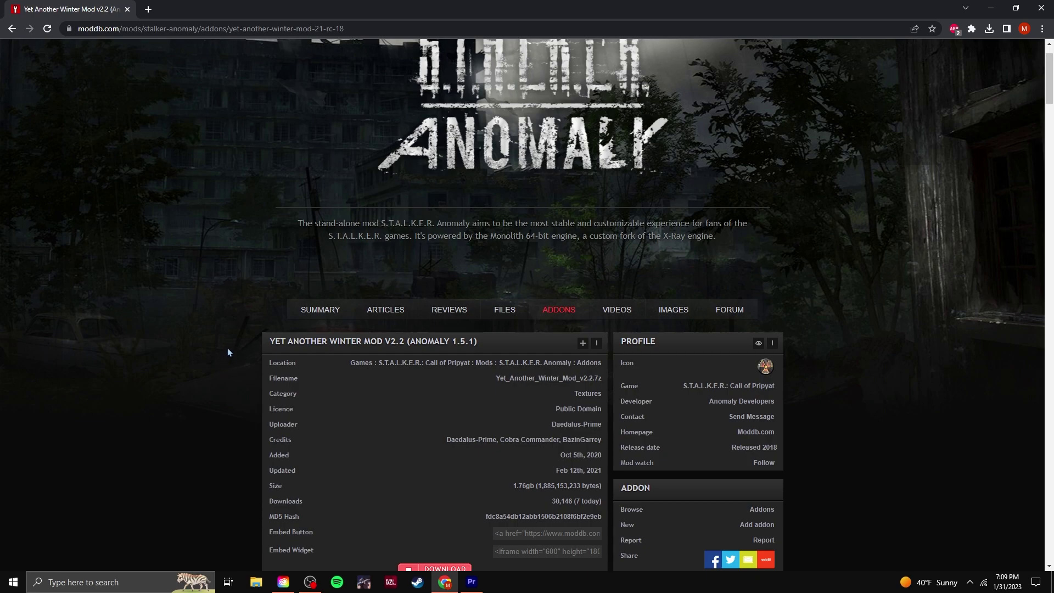
scroll(228, 352, up, 1)
scroll(229, 350, down, 5)
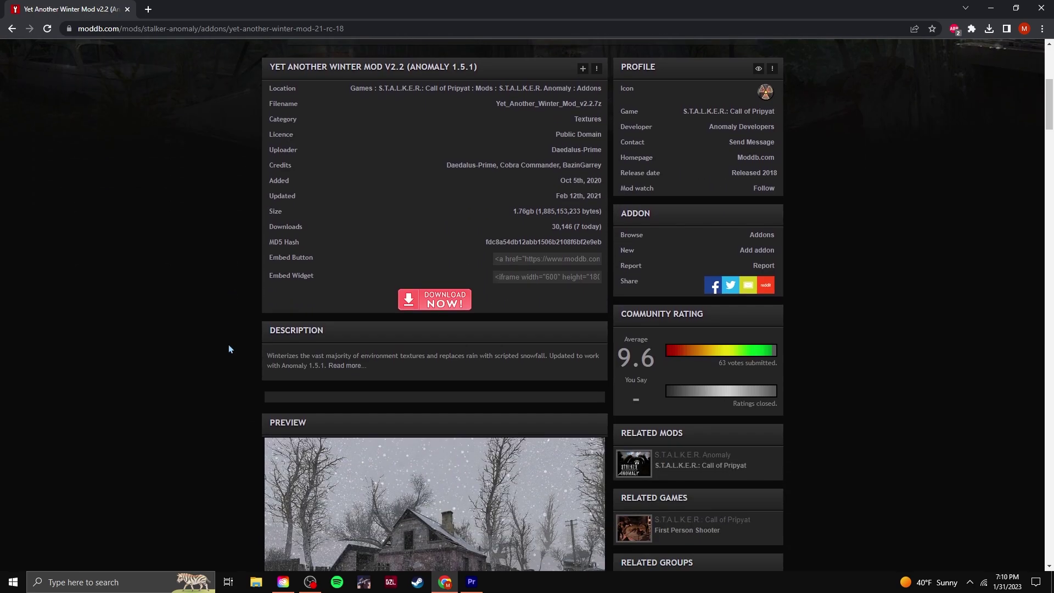
scroll(229, 350, down, 4)
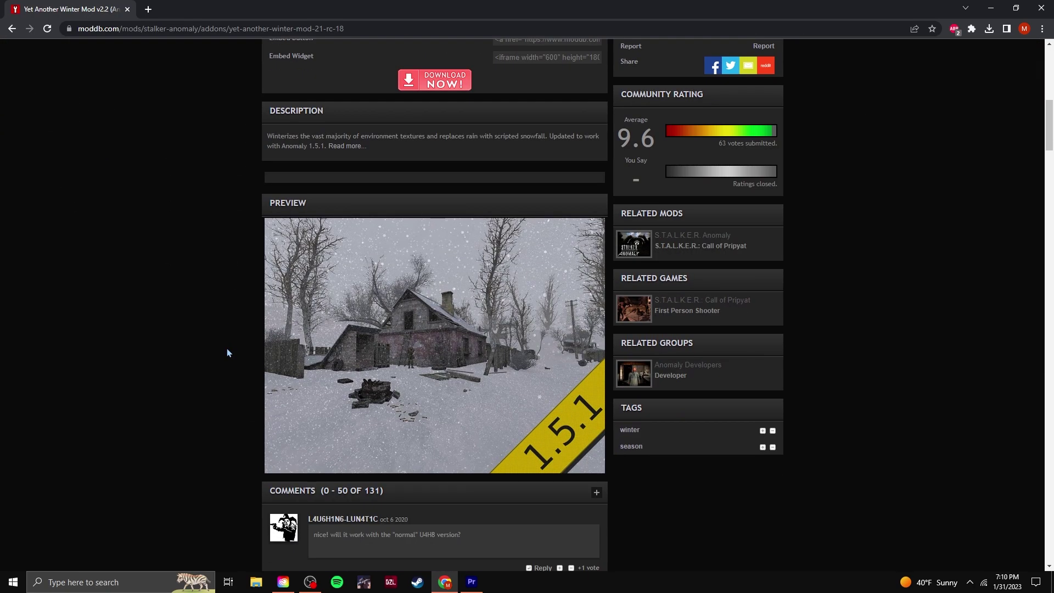
scroll(226, 350, up, 7)
scroll(222, 355, down, 5)
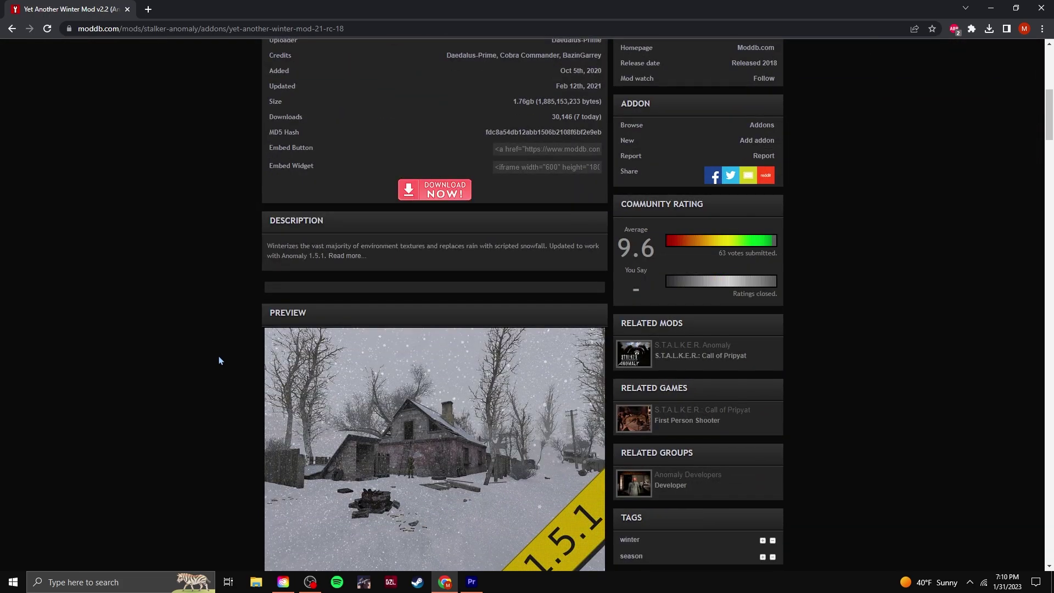
scroll(218, 356, up, 8)
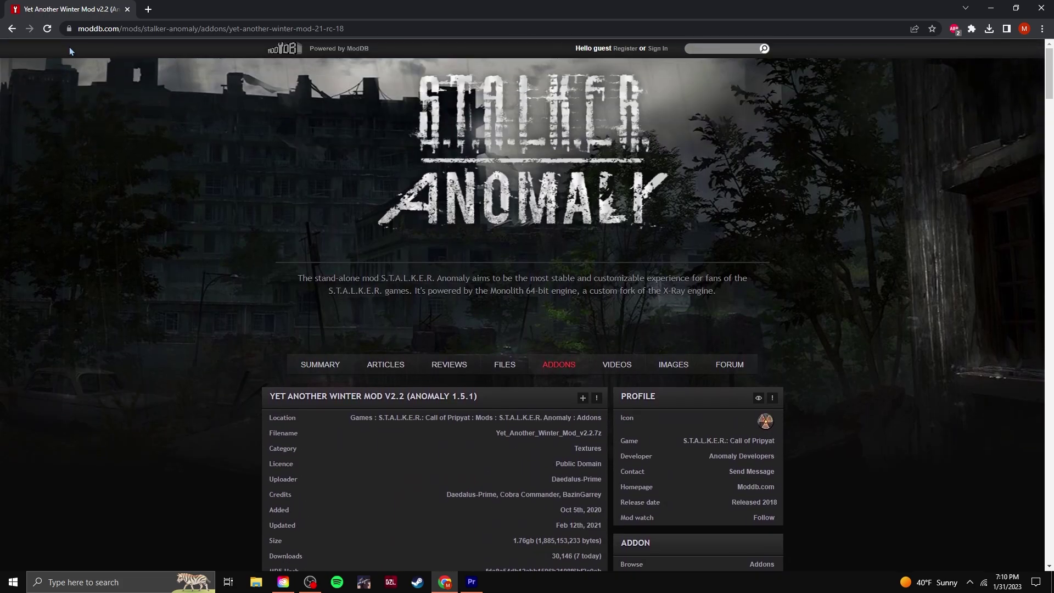
scroll(157, 299, down, 7)
scroll(159, 300, up, 1)
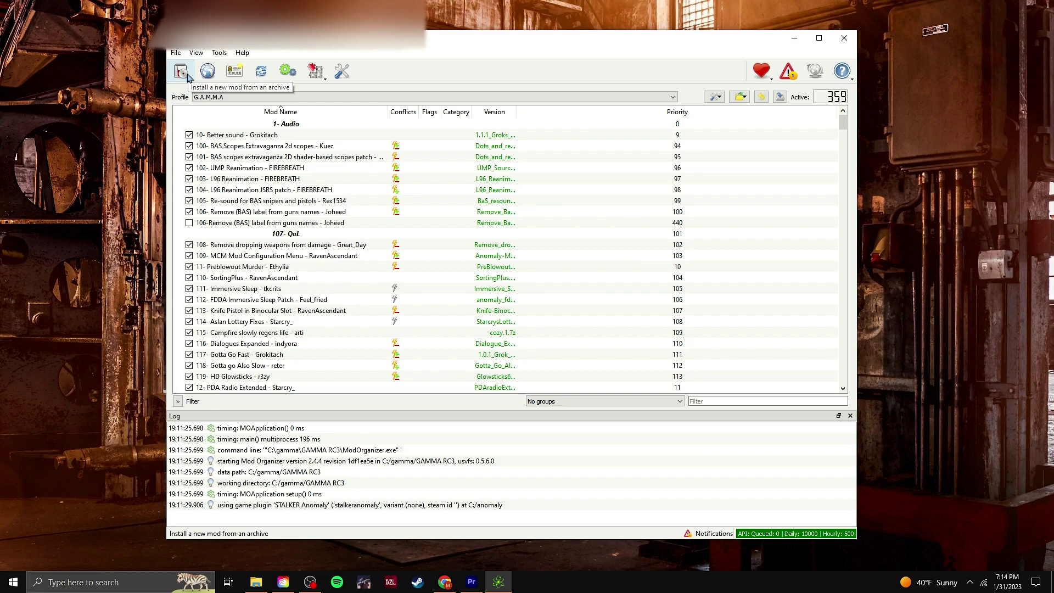
Step: Switch to Mod Organizer and start installing a mod from the archive Yet_Another_Winter_Mod_v2.2.7z in Downloads
click(181, 72)
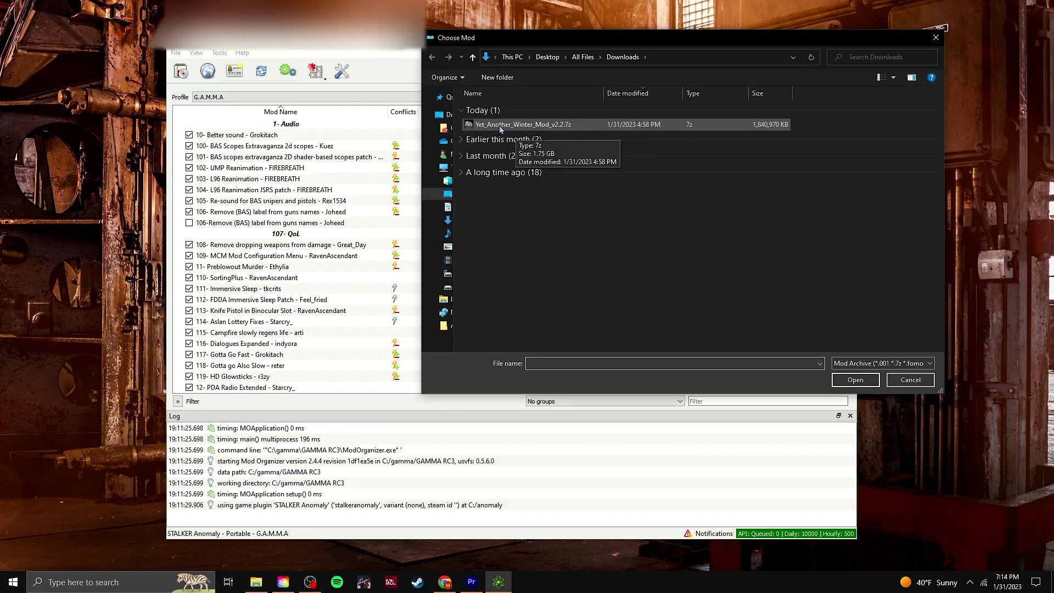
click(543, 126)
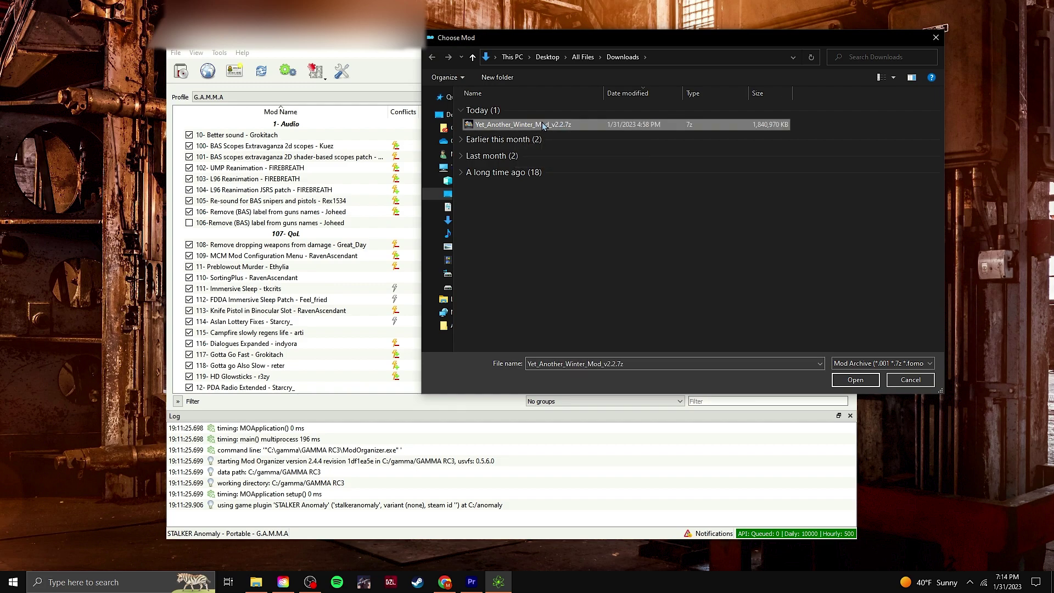
click(870, 381)
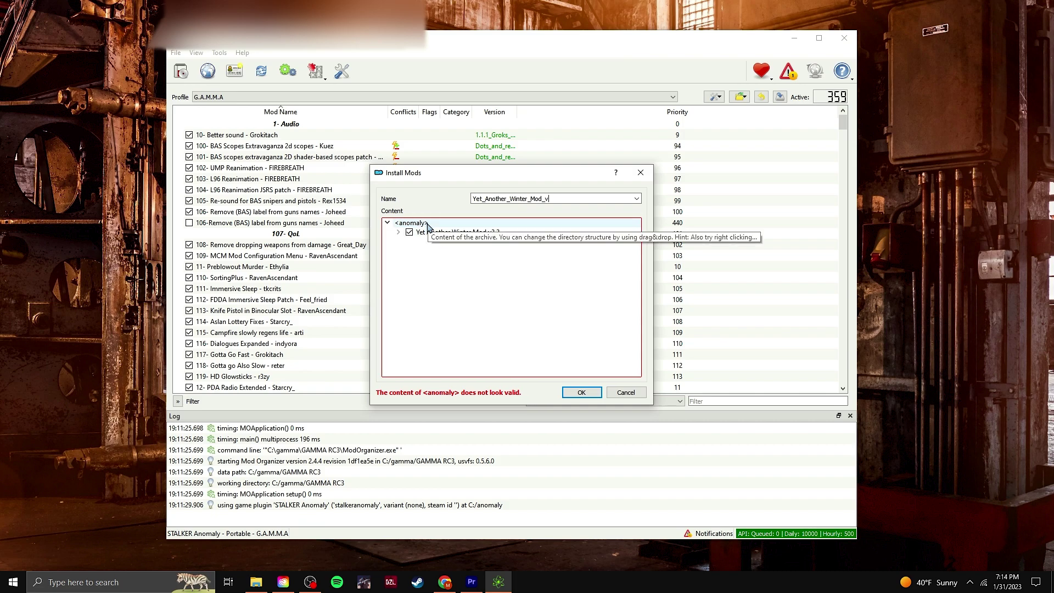
Step: Create a directory named gamedata under the <anomaly> root of the mod content
right_click(427, 226)
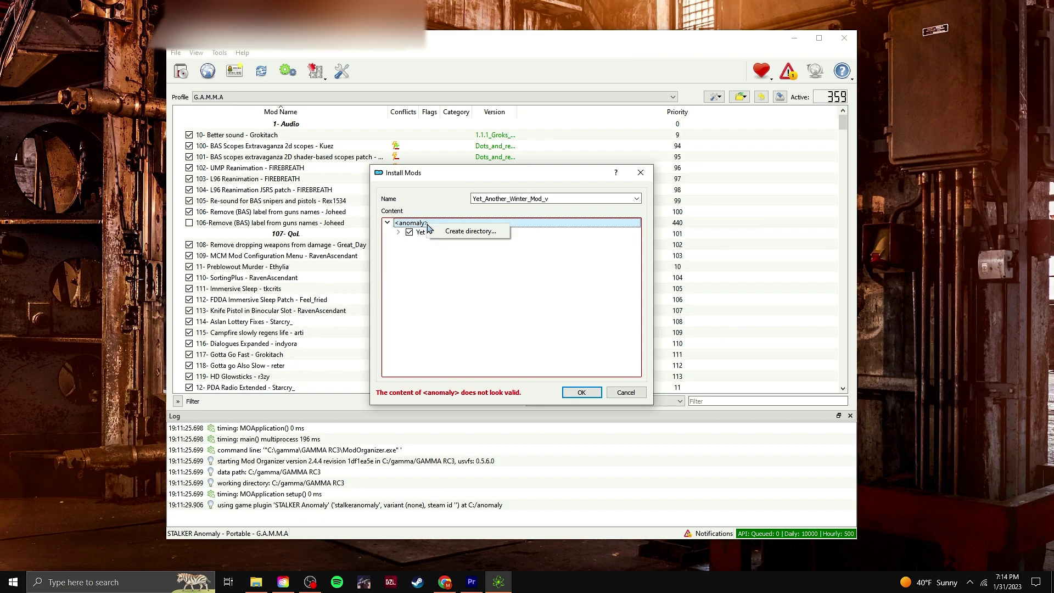
click(453, 237)
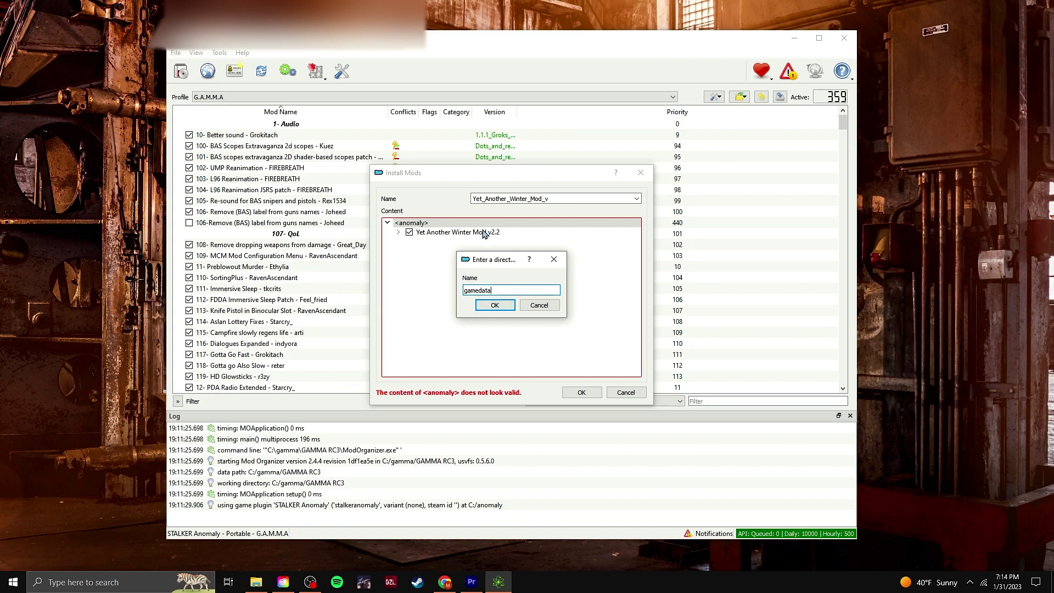
click(499, 306)
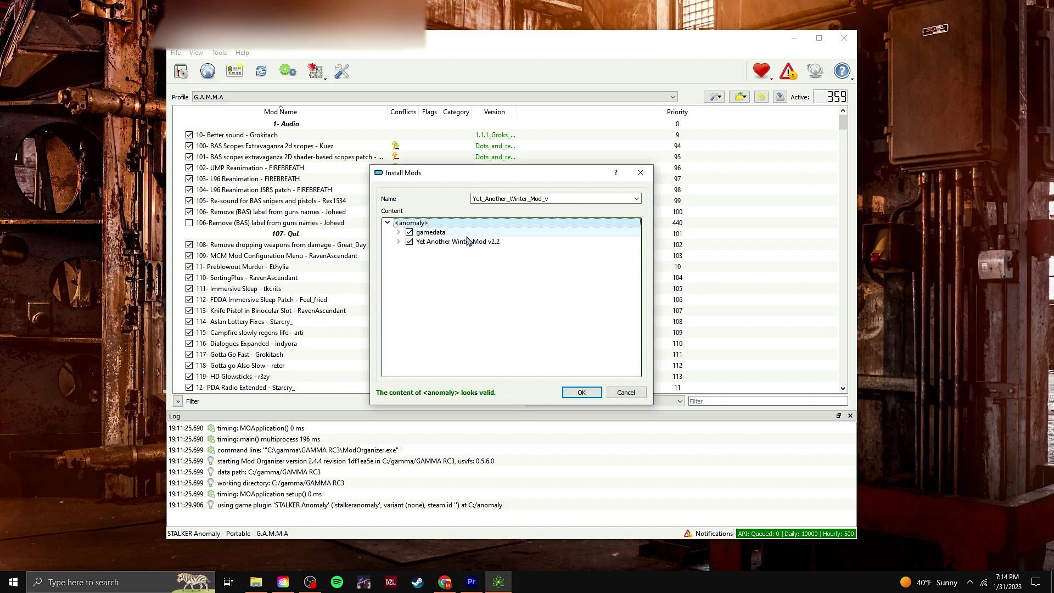
Step: Exclude the READ ME text file and the 04 YAWM - DX8 Fog Fix folder inside Yet Another Winter Mod v2.2 from the installation
click(398, 243)
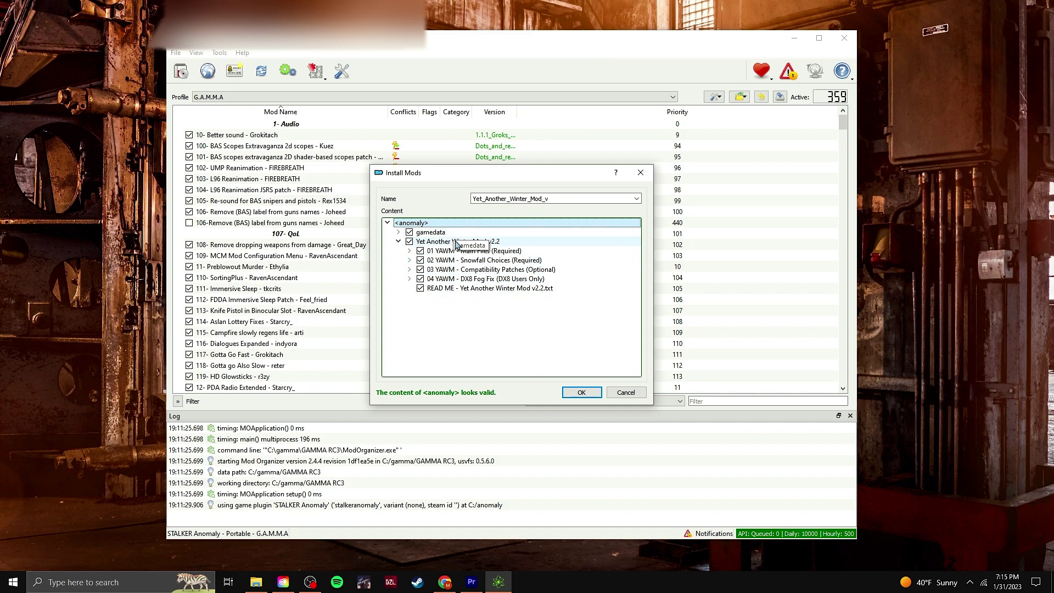
click(421, 290)
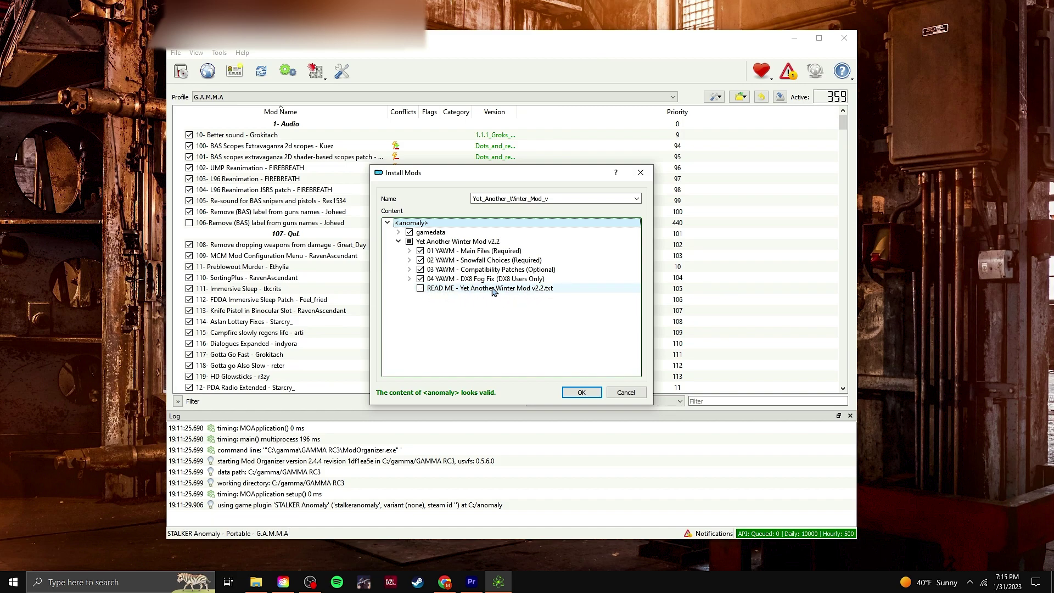
click(409, 279)
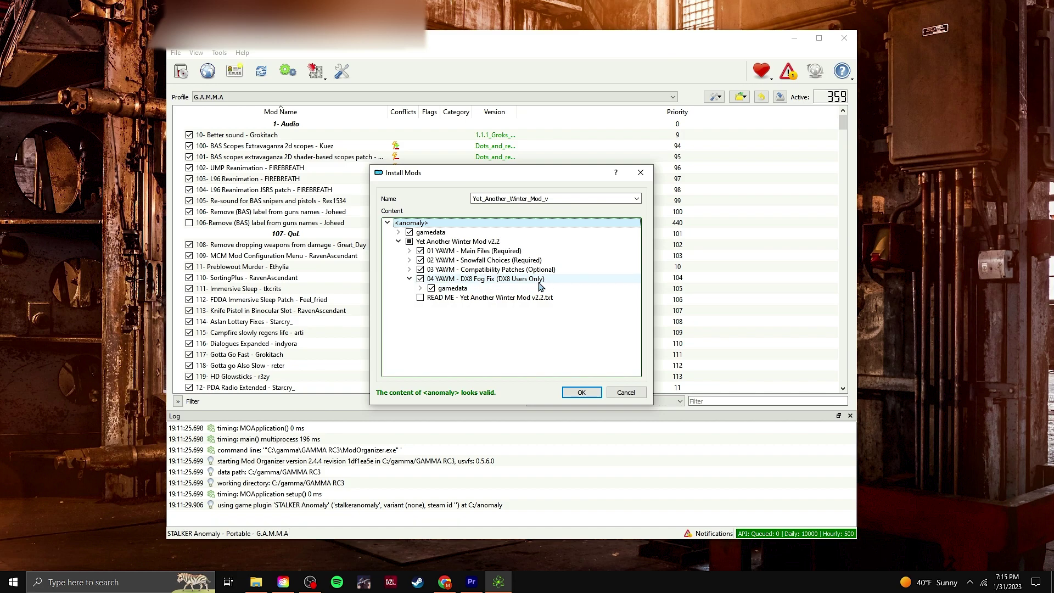
click(420, 279)
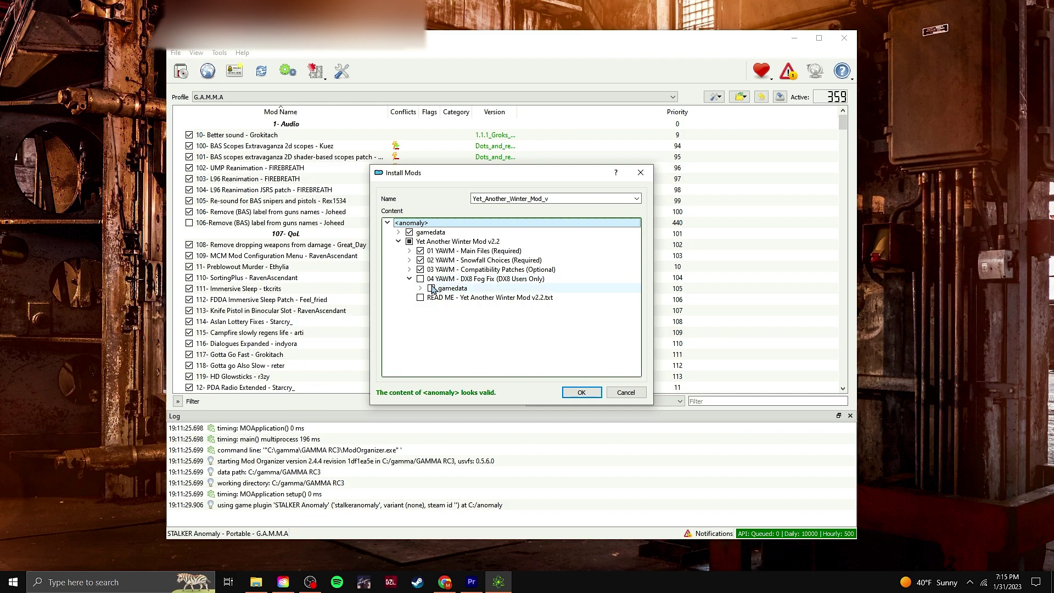
Step: Exclude every patch and the ONLY INSTALL ONE!!.txt file in 03 YAWM - Compatibility Patches (Optional) from the installation
click(409, 269)
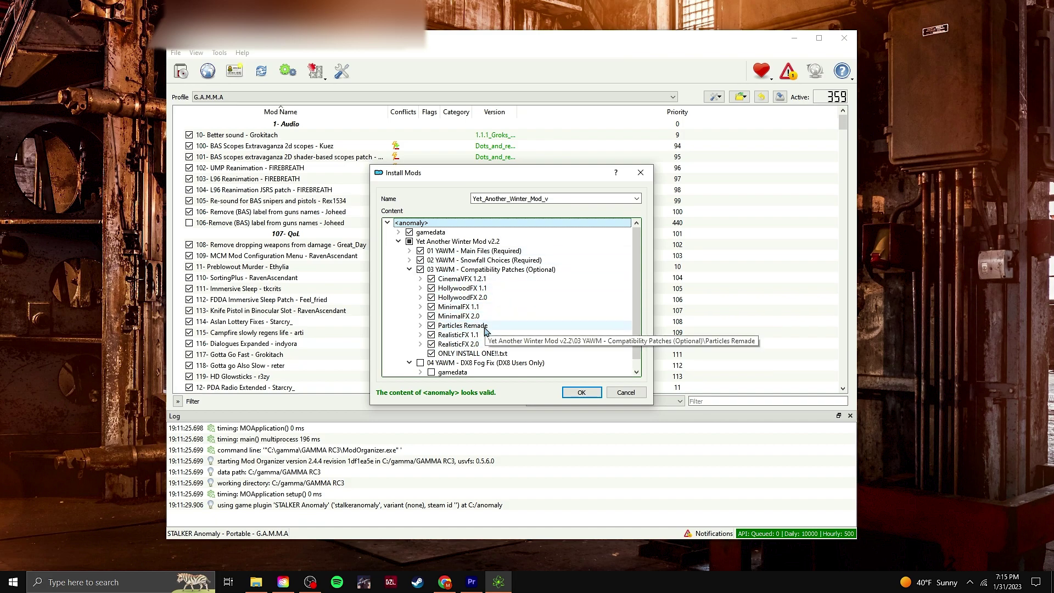
click(432, 278)
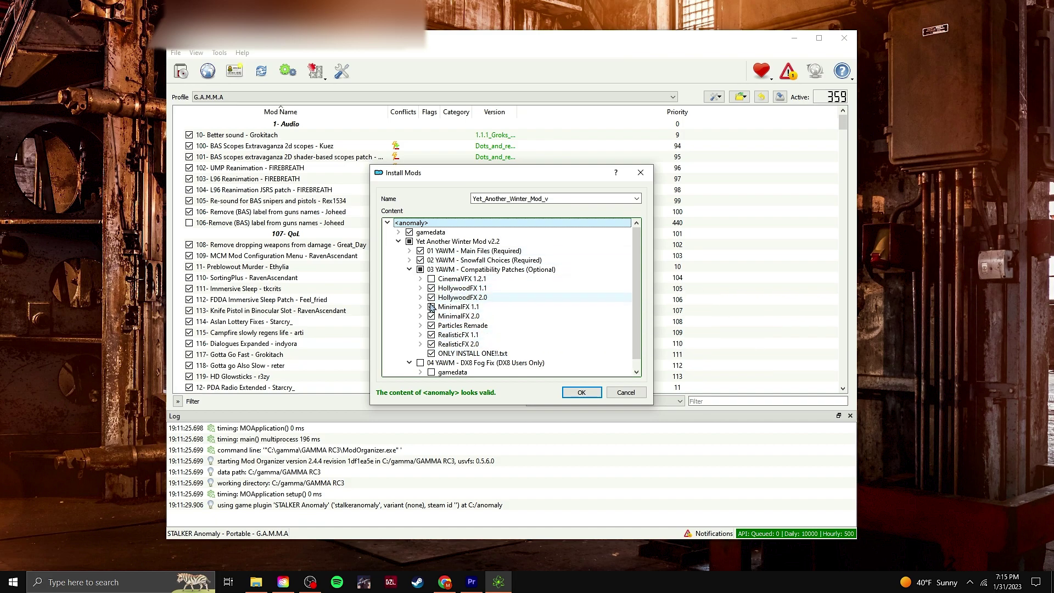
click(431, 354)
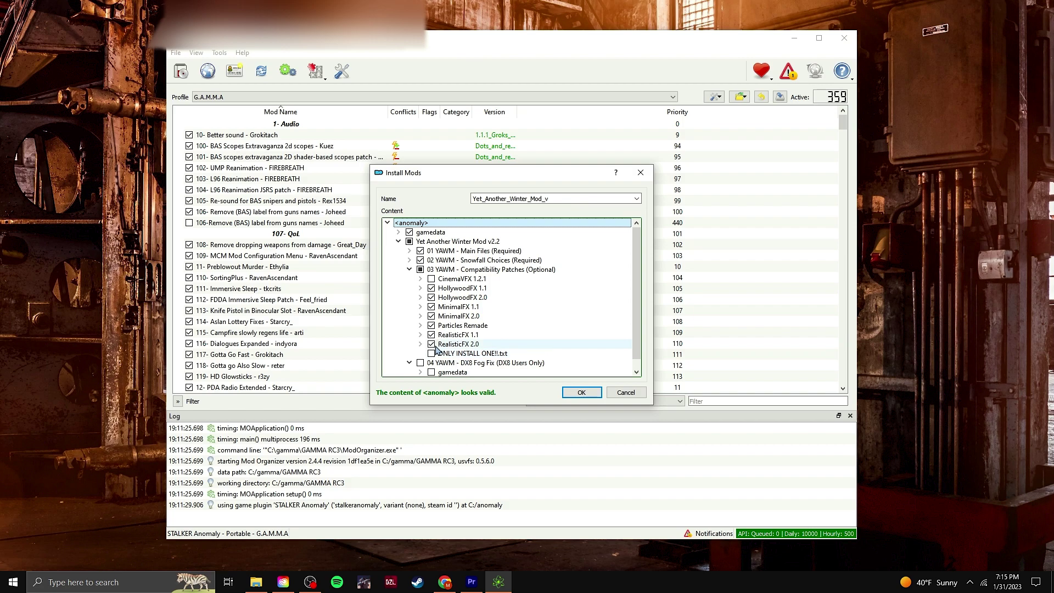
click(431, 344)
click(431, 335)
click(431, 326)
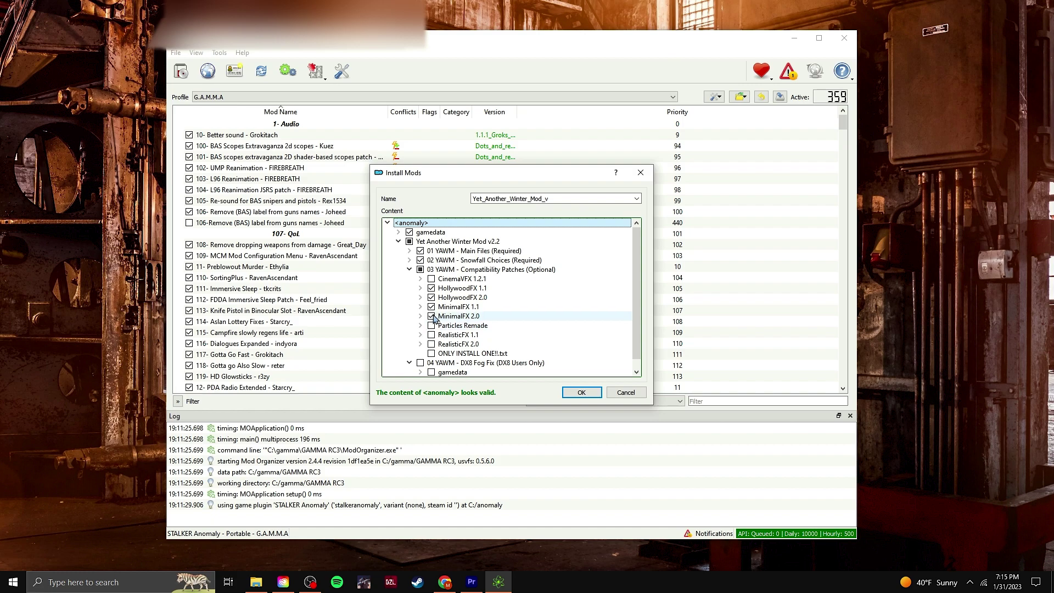
click(431, 316)
click(431, 297)
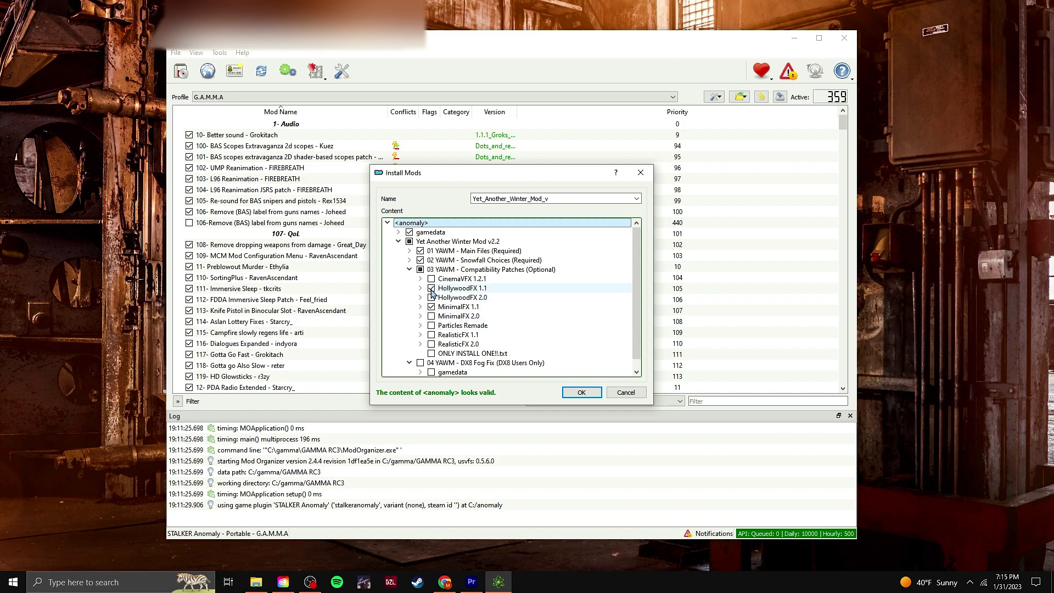
click(431, 288)
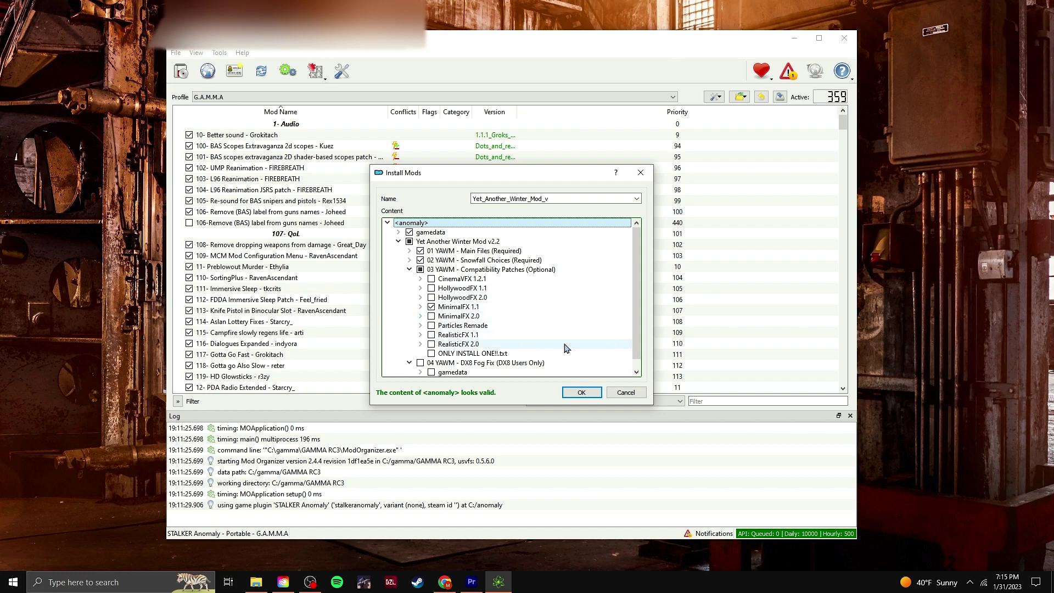
click(432, 307)
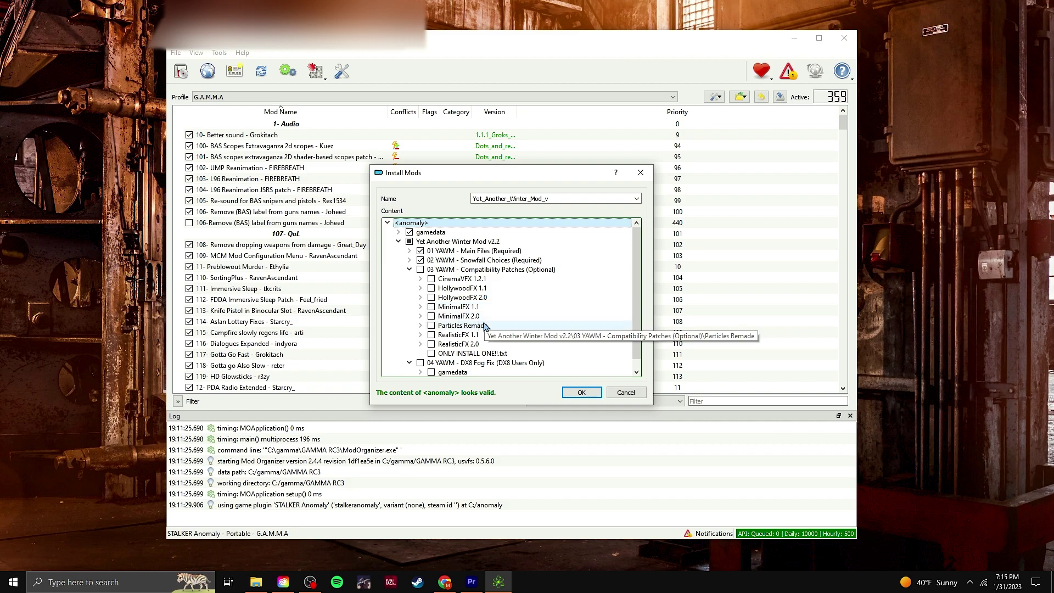
click(409, 269)
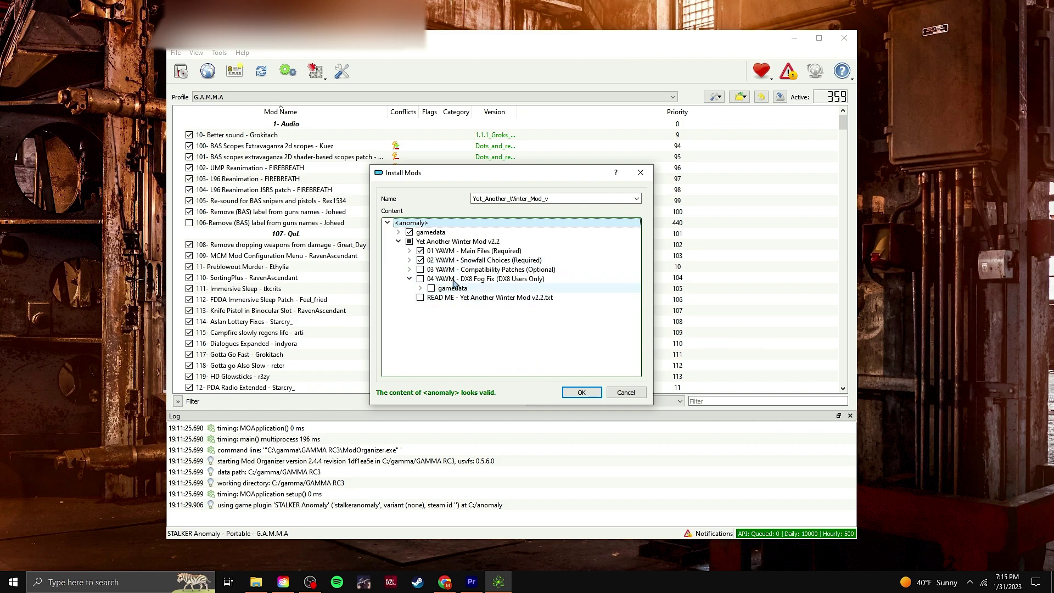
Step: Keep only 02 - Medium (For good PCs) included in 02 YAWM - Snowfall Choices, excluding the other snowfall options and the text file
click(409, 260)
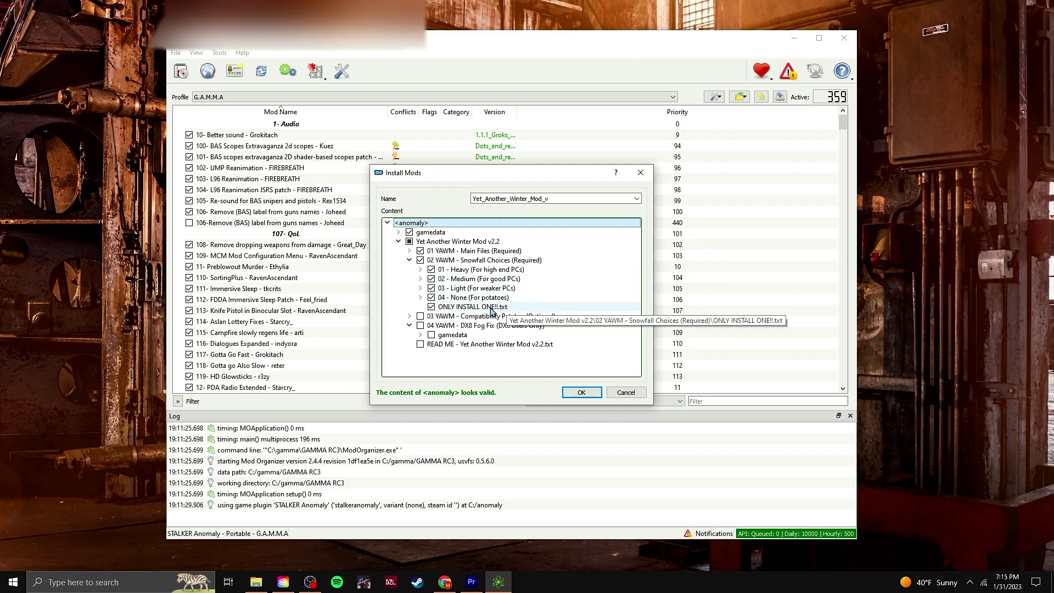
click(432, 307)
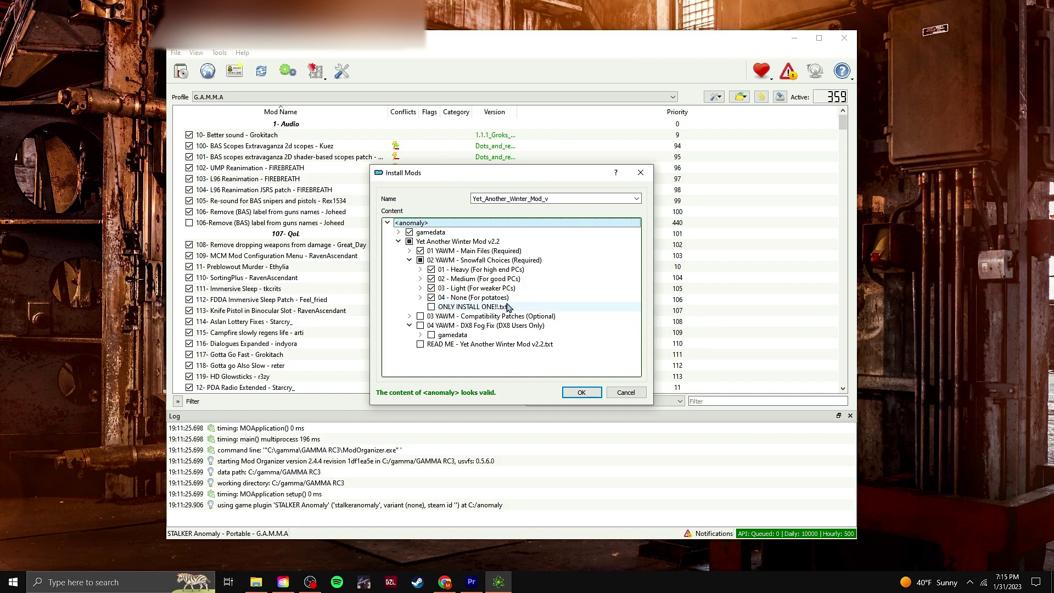
click(431, 298)
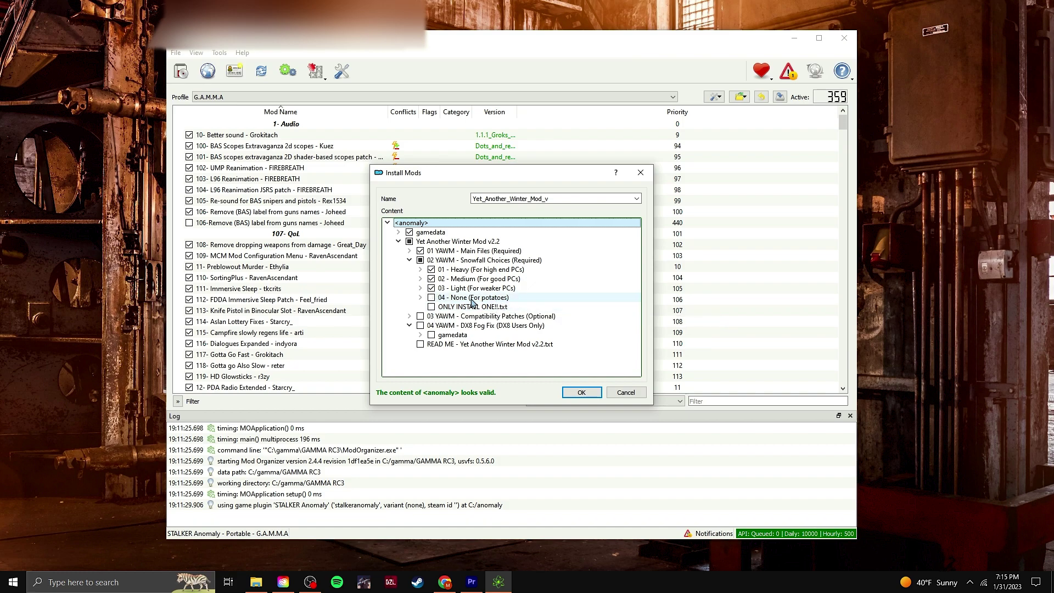
click(431, 288)
click(431, 279)
click(432, 269)
click(432, 279)
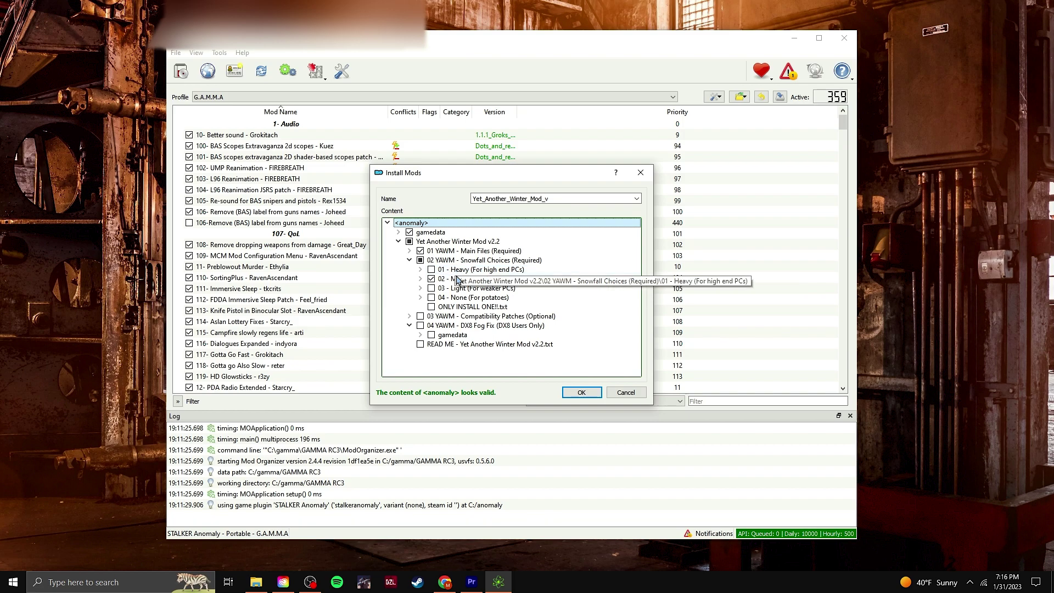
click(410, 260)
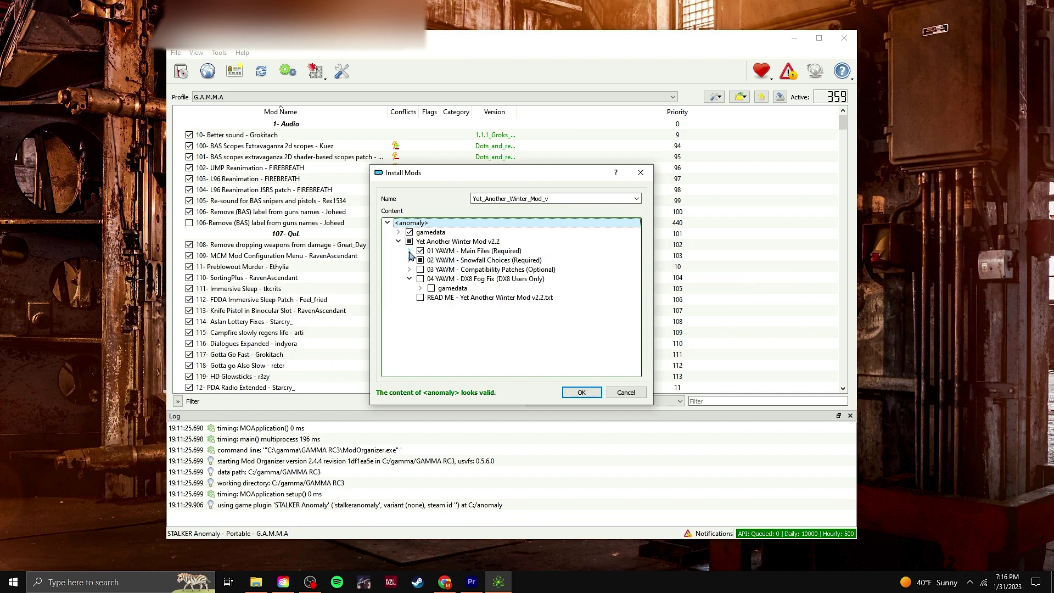
Step: Review the subfolders of 01 YAWM - Main Files and 02 YAWM - Snowfall Choices, leaving both folders expanded and DX8 Fog Fix collapsed
click(409, 251)
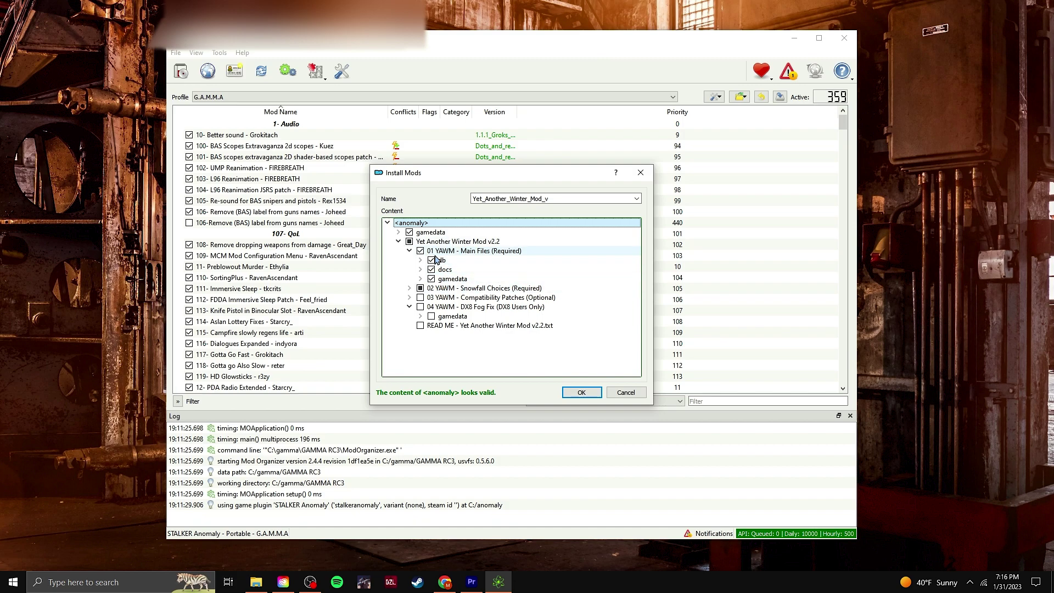
click(409, 251)
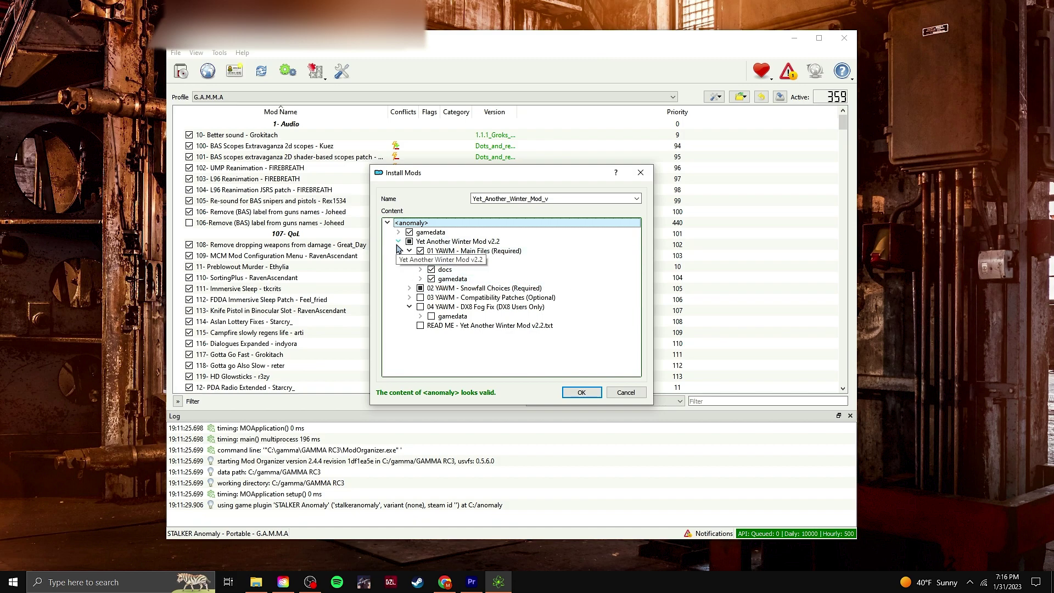
click(398, 242)
click(398, 241)
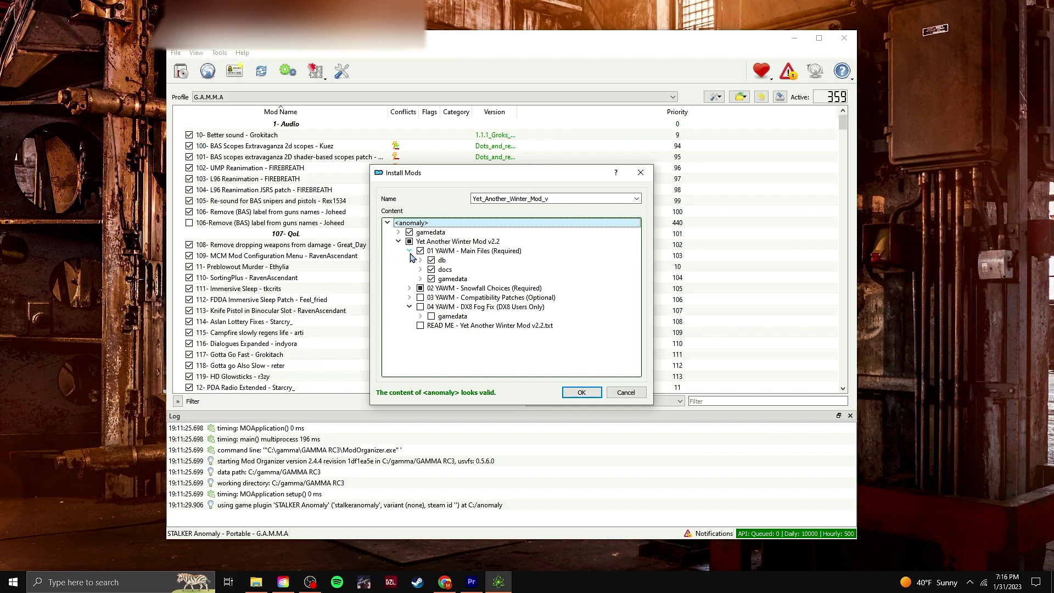
click(409, 250)
click(410, 280)
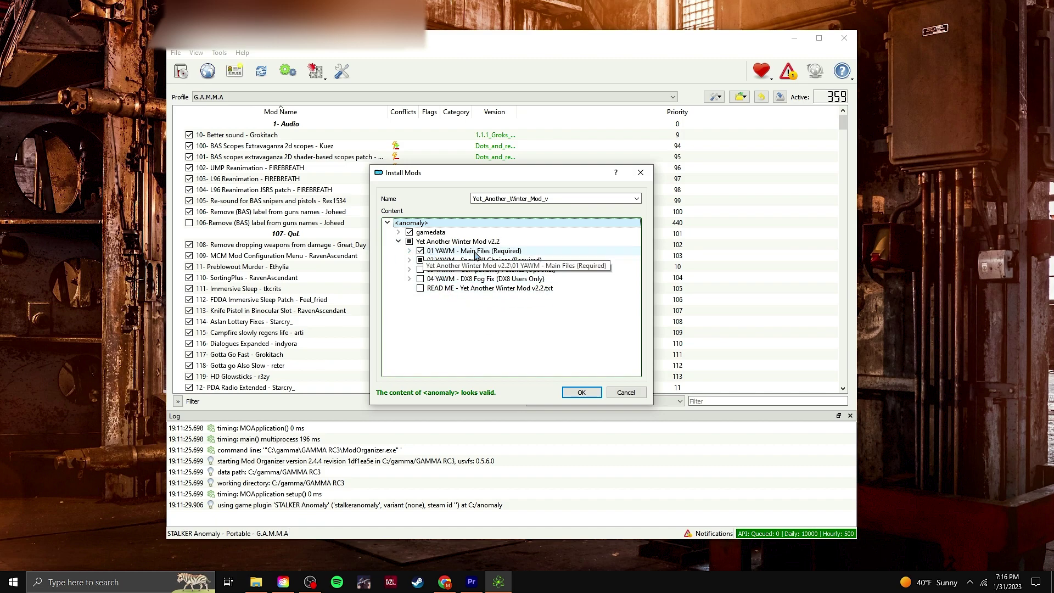
click(409, 250)
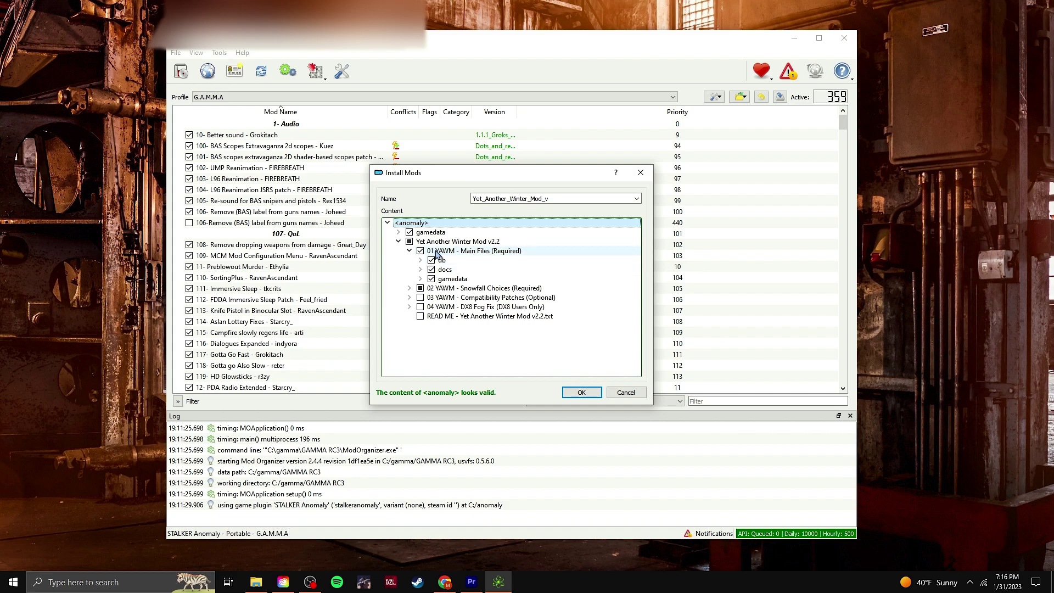
click(409, 288)
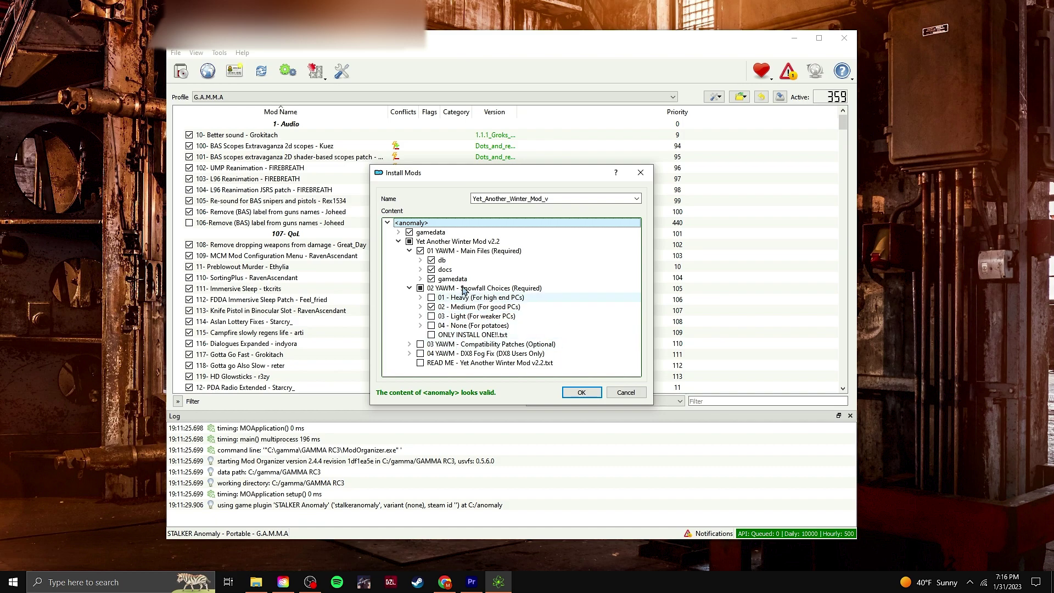
Step: Move the Yet Another Winter Mod v2.2 folder into gamedata and name the mod Yet_Another_Winter_Mod_v2.2 before cancelling the installation
click(400, 242)
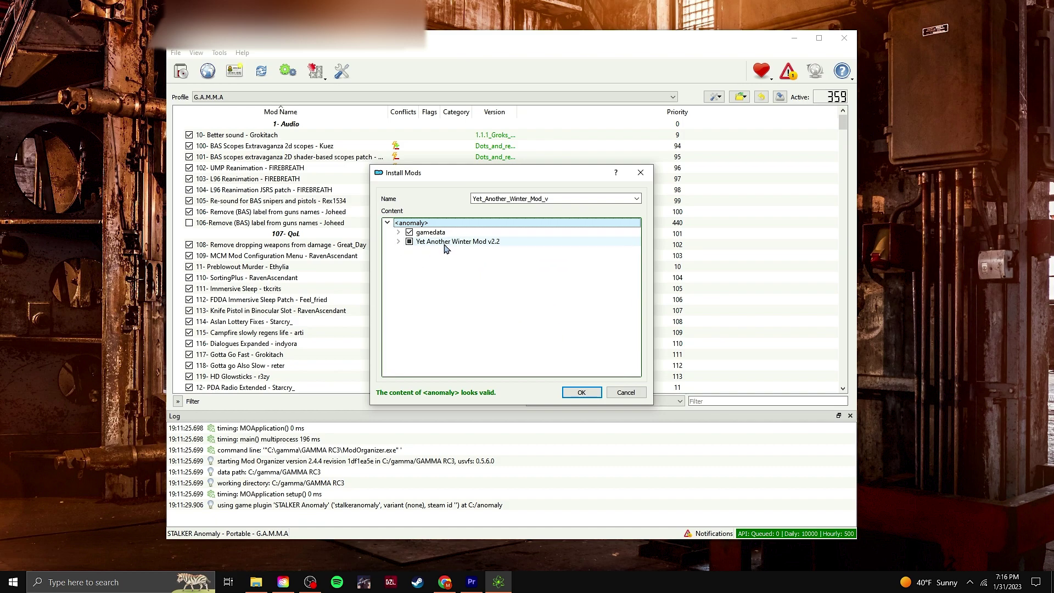
mouse_move(446, 248)
mouse_down()
mouse_move(464, 263)
mouse_move(457, 232)
mouse_up()
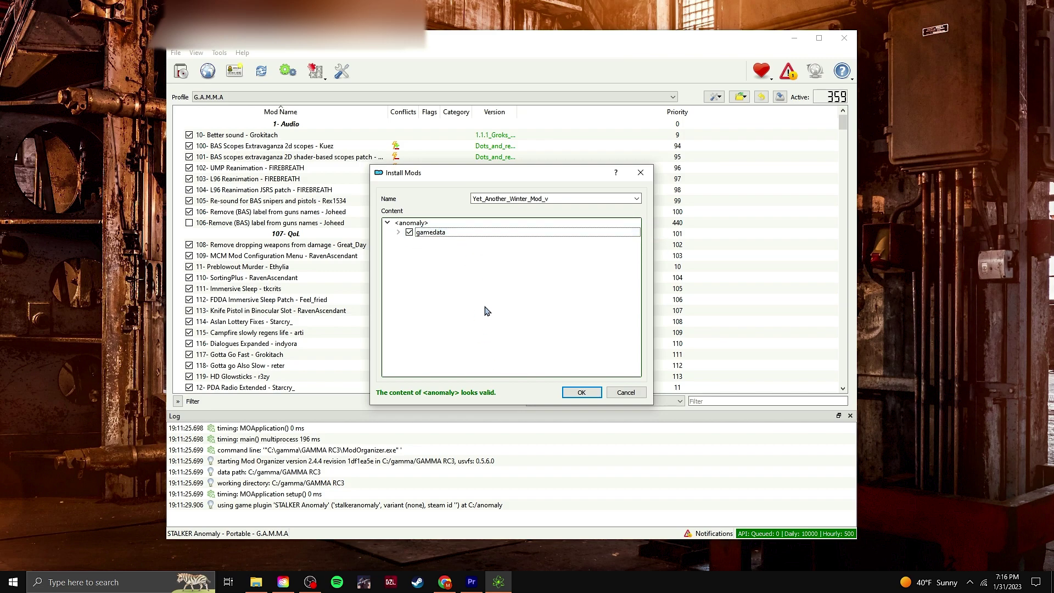
click(637, 199)
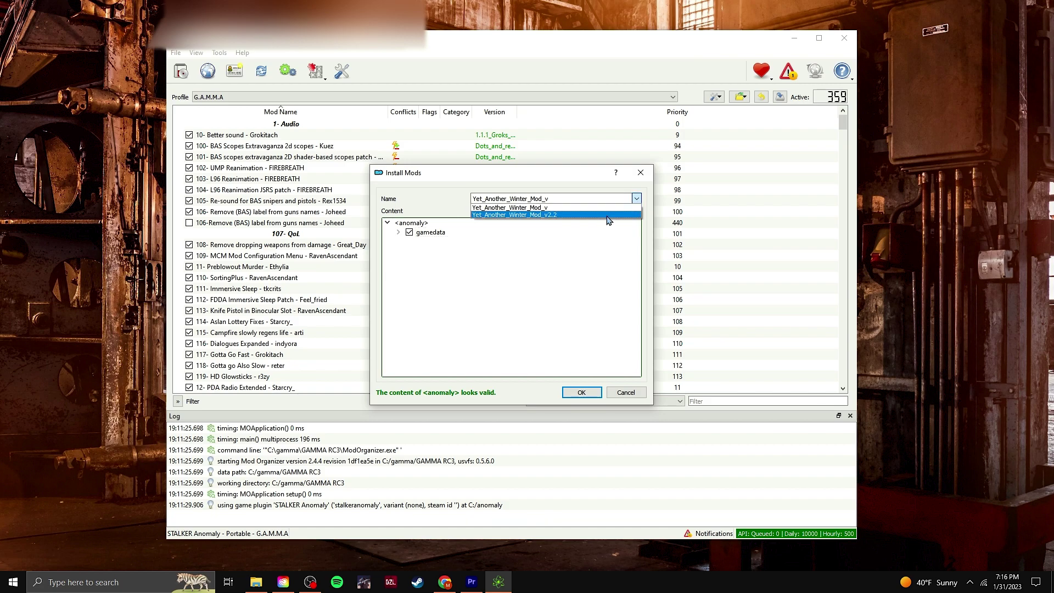
click(594, 216)
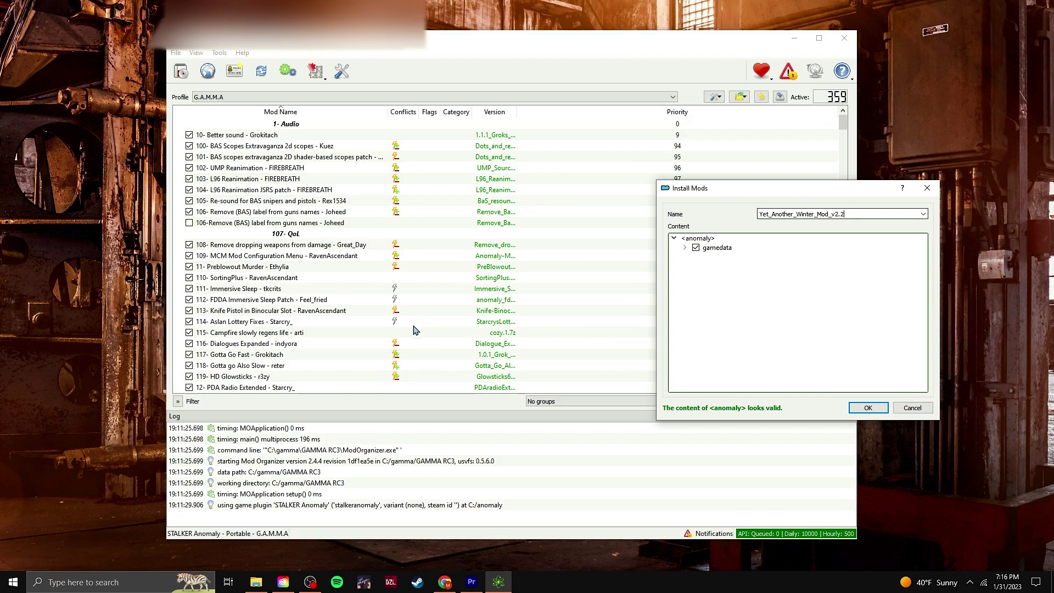
click(913, 407)
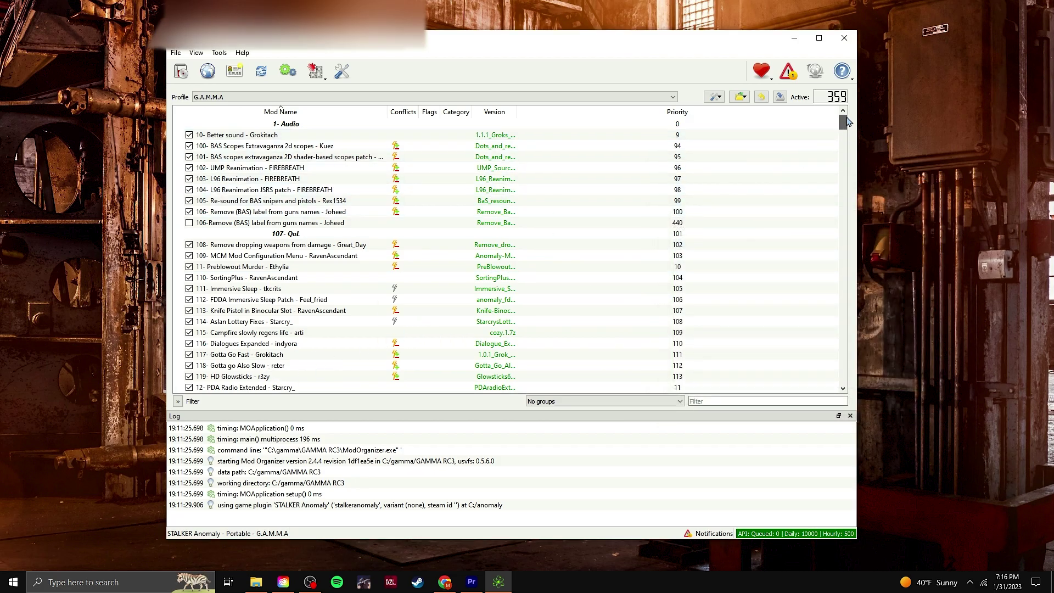
Step: Locate the already installed Yet_Another_Winter_Mod_v near the end of the mod list and bring up its file tree
drag(842, 121, 857, 399)
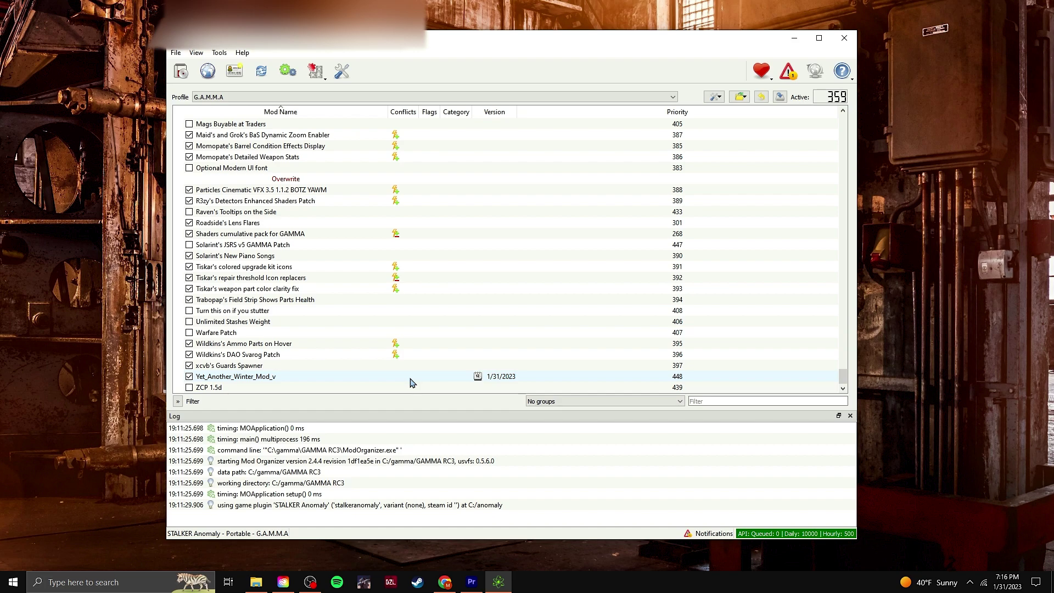
right_click(309, 368)
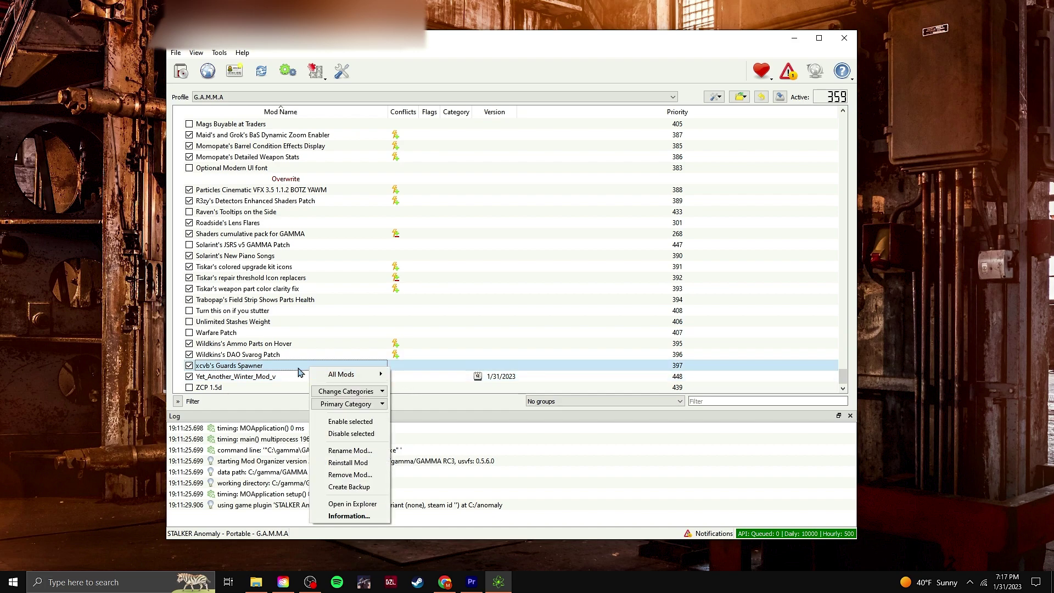
double_click(280, 367)
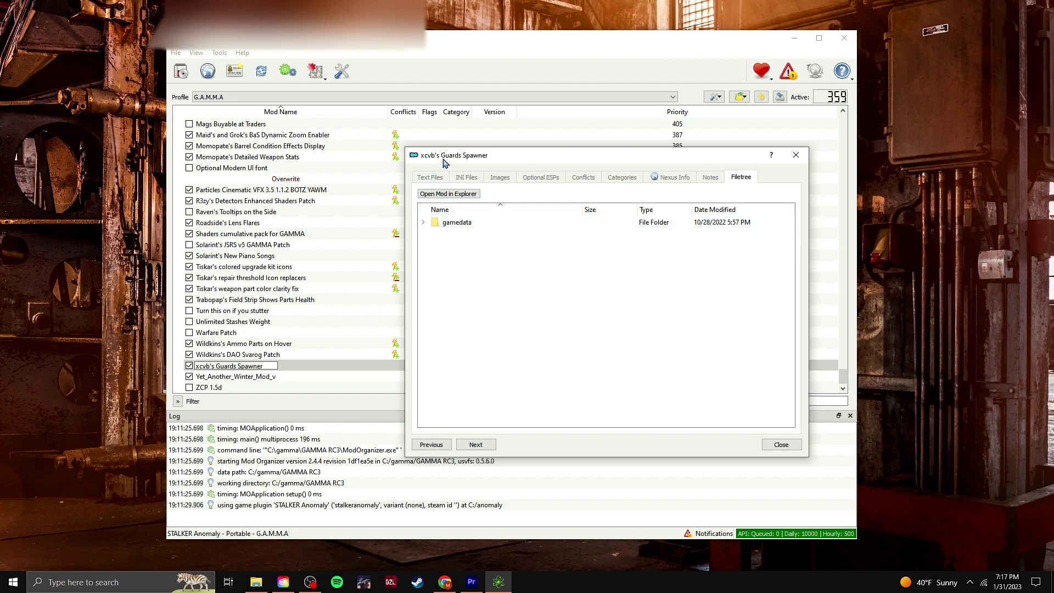
click(446, 446)
click(448, 446)
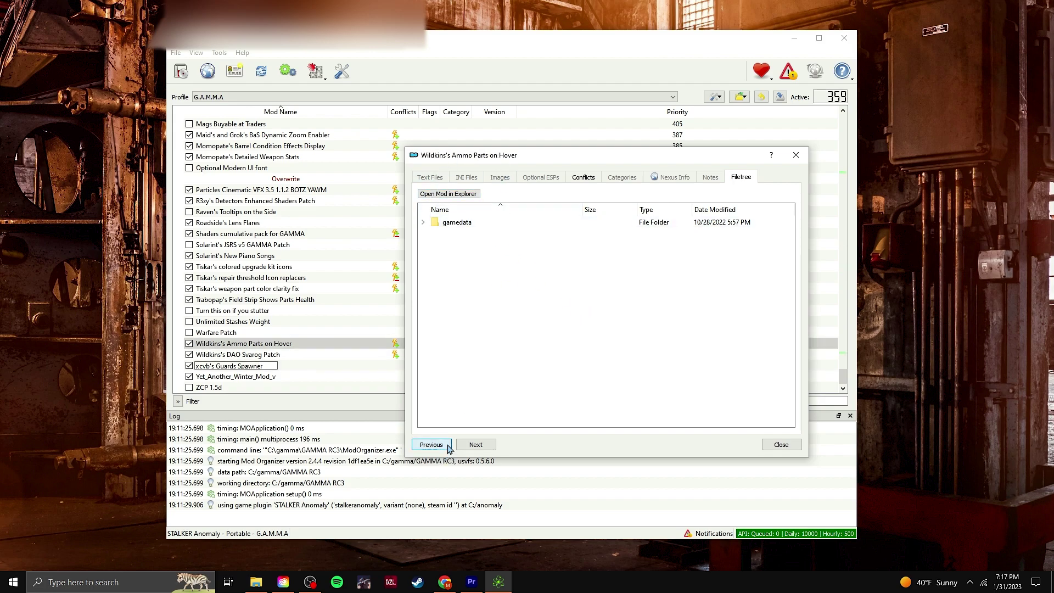
click(447, 445)
click(477, 445)
click(477, 445)
click(476, 444)
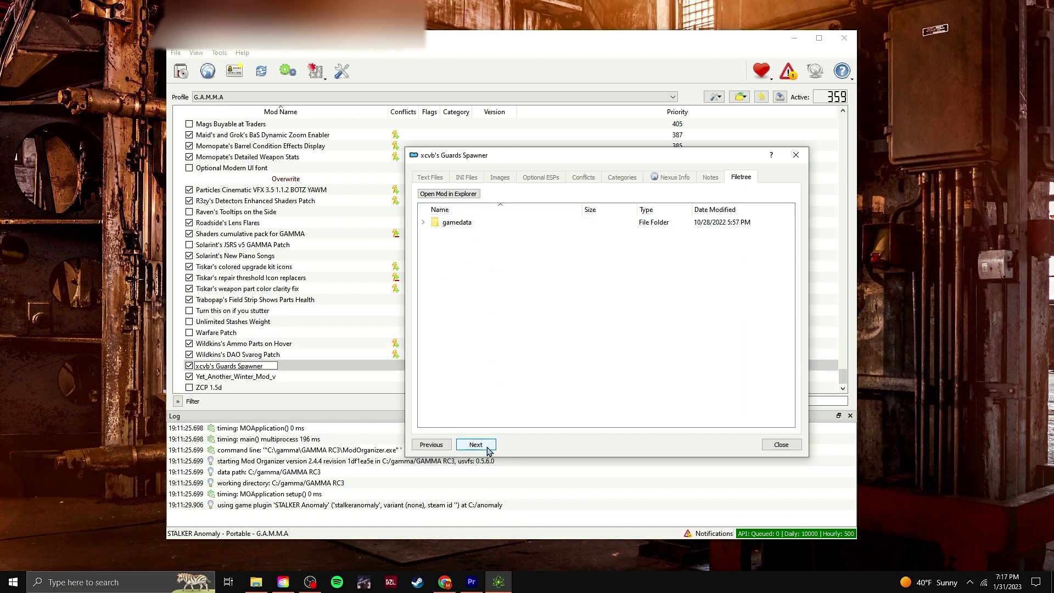
click(477, 445)
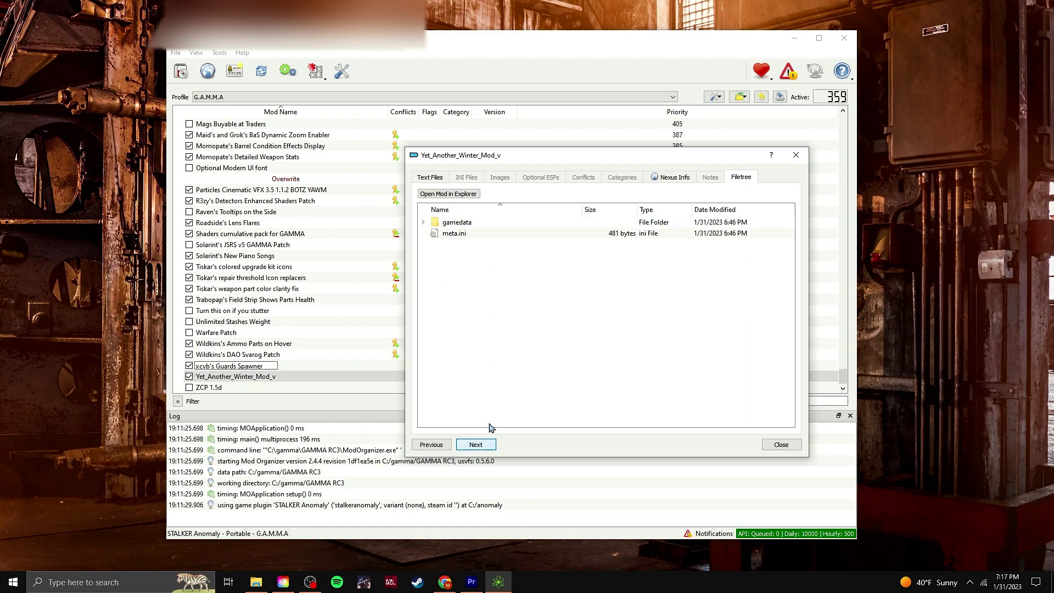
Step: Examine the folder structure inside the installed winter mod's gamedata directory and close the mod information
click(424, 222)
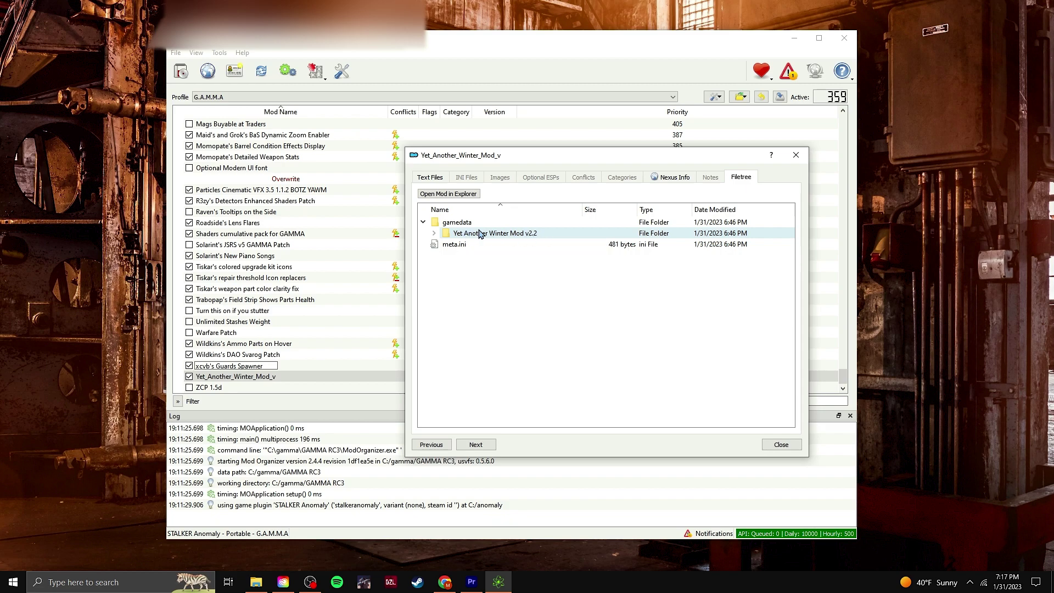
double_click(451, 222)
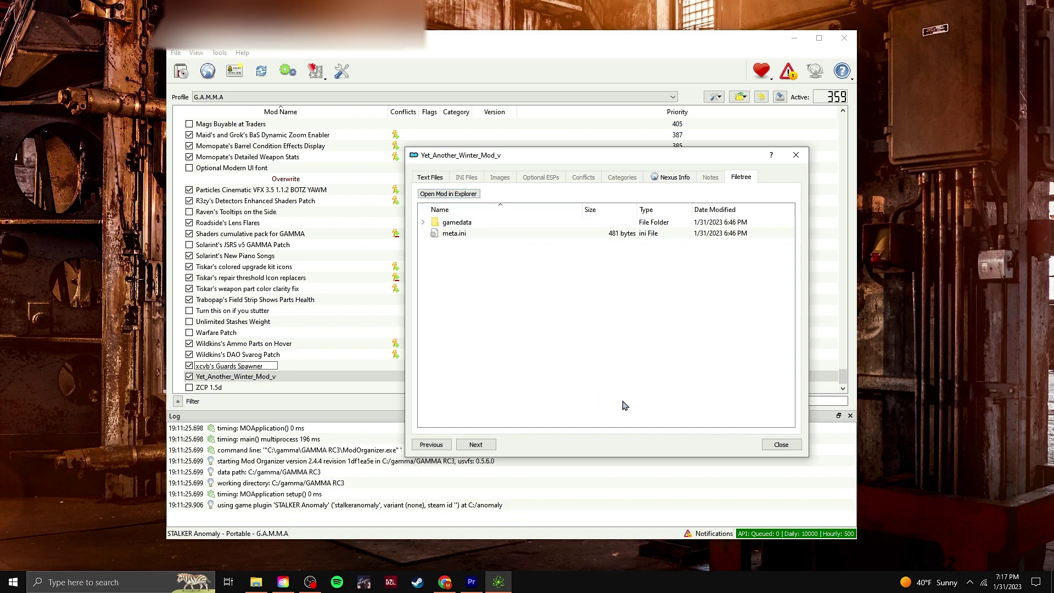
click(781, 445)
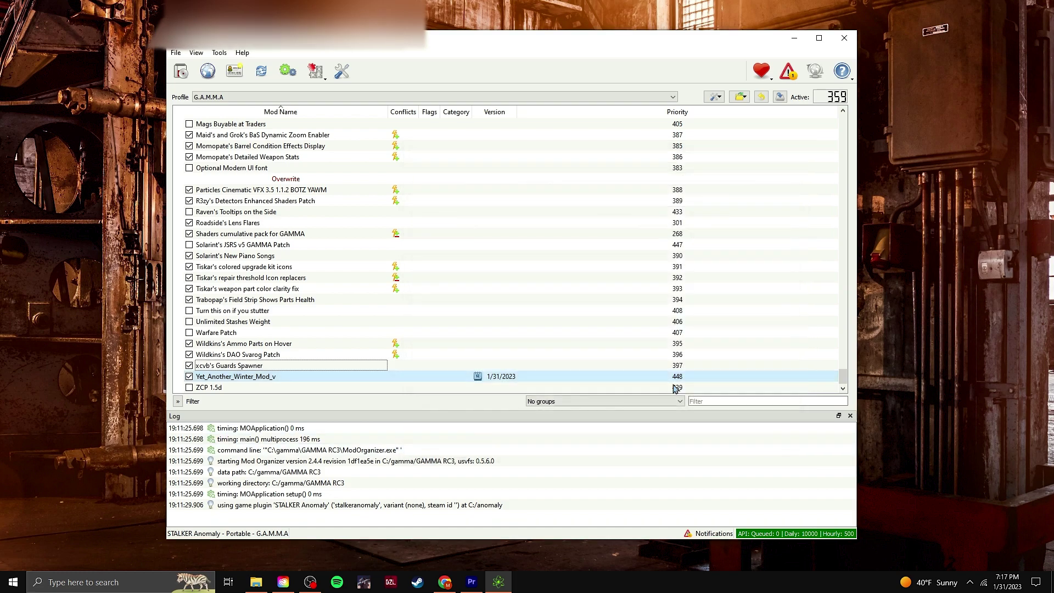
Step: Make sure Yet_Another_Winter_Mod_v is enabled and launch the game with the Anomaly DX11-AVX executable
click(190, 377)
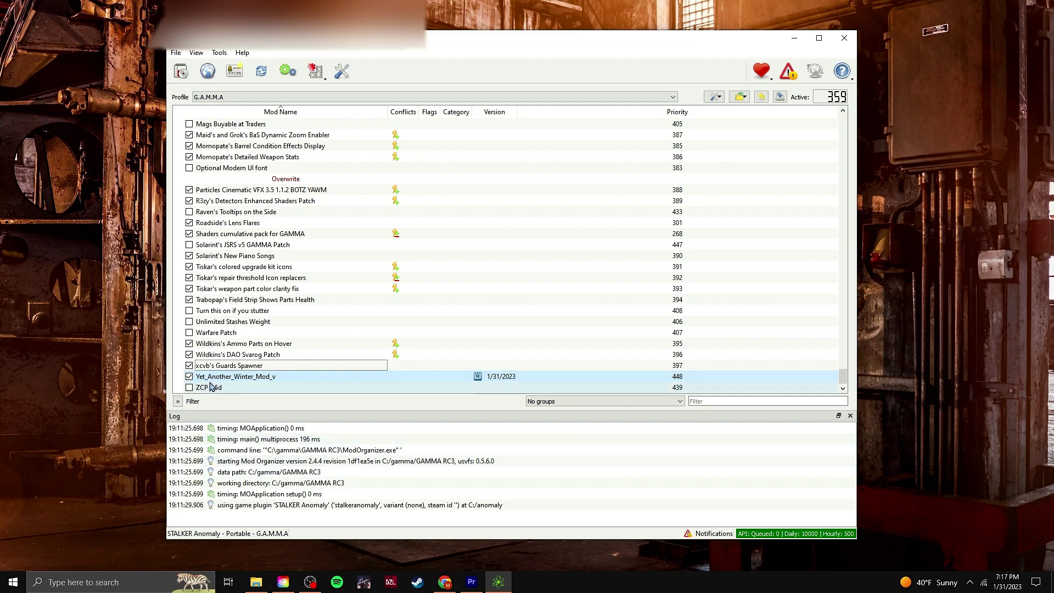
click(189, 377)
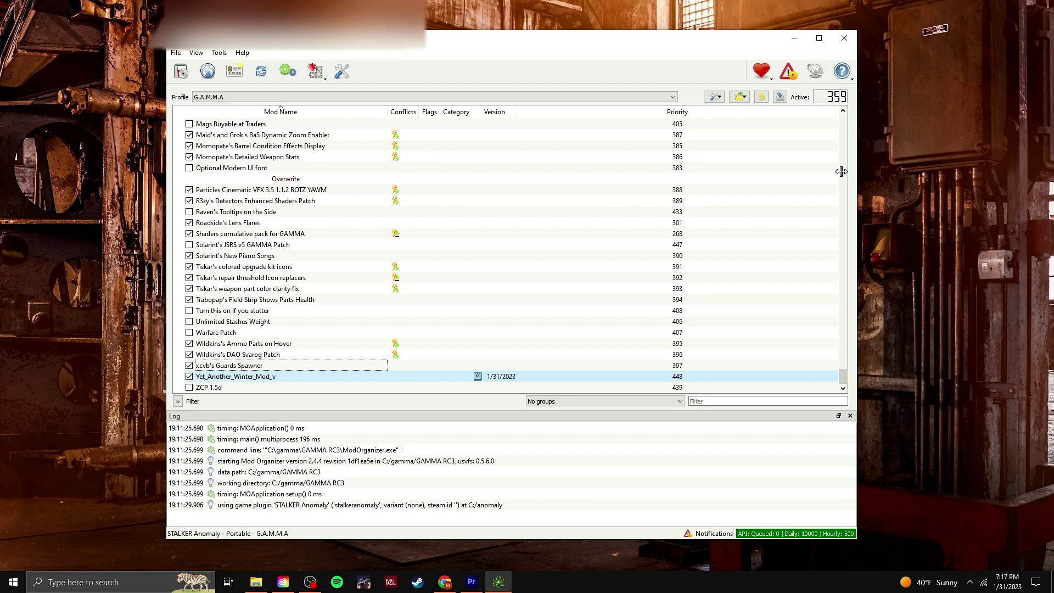
drag(849, 175, 664, 175)
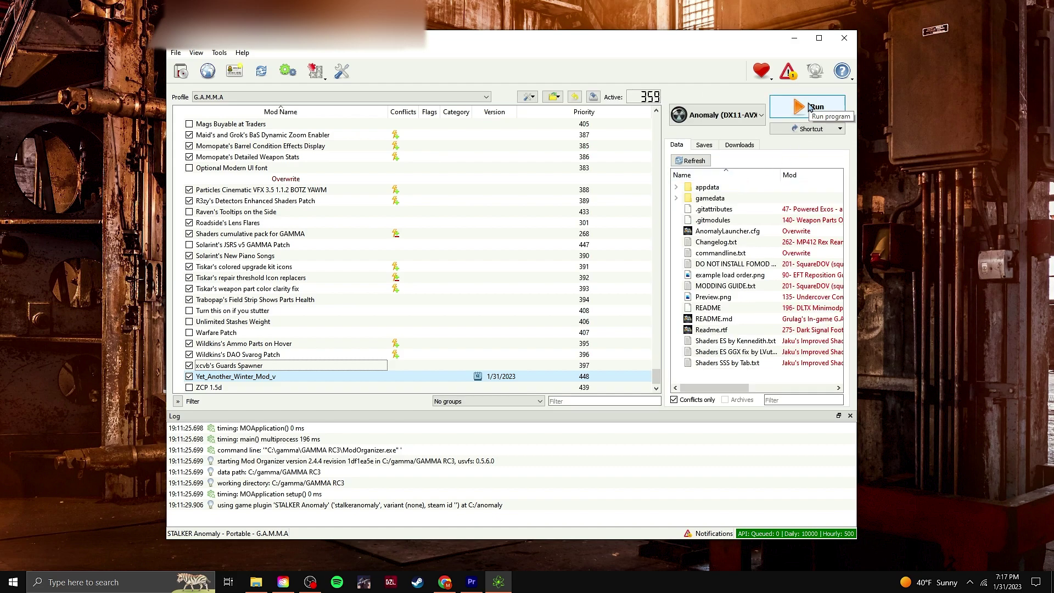
click(809, 107)
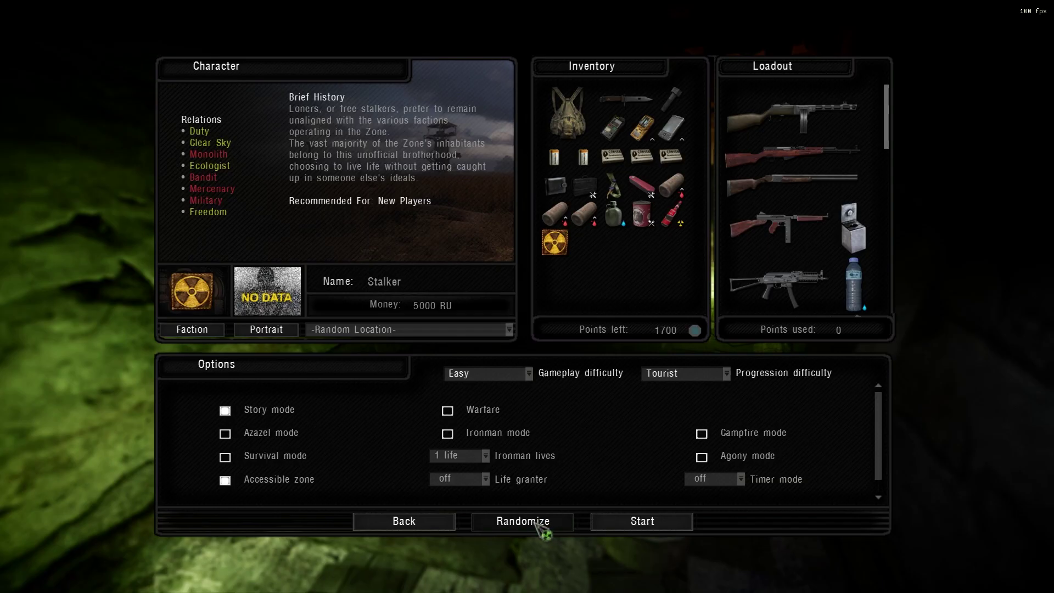
Step: Randomize the new game's character and settings several times, and start the game to enter the Zone
click(535, 522)
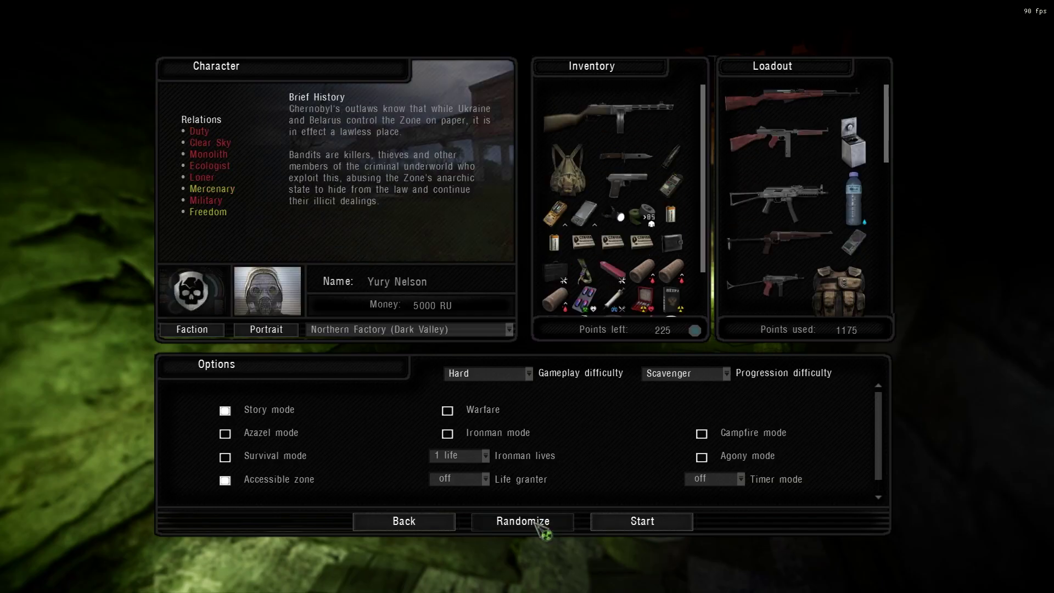
click(536, 523)
click(536, 523)
click(536, 522)
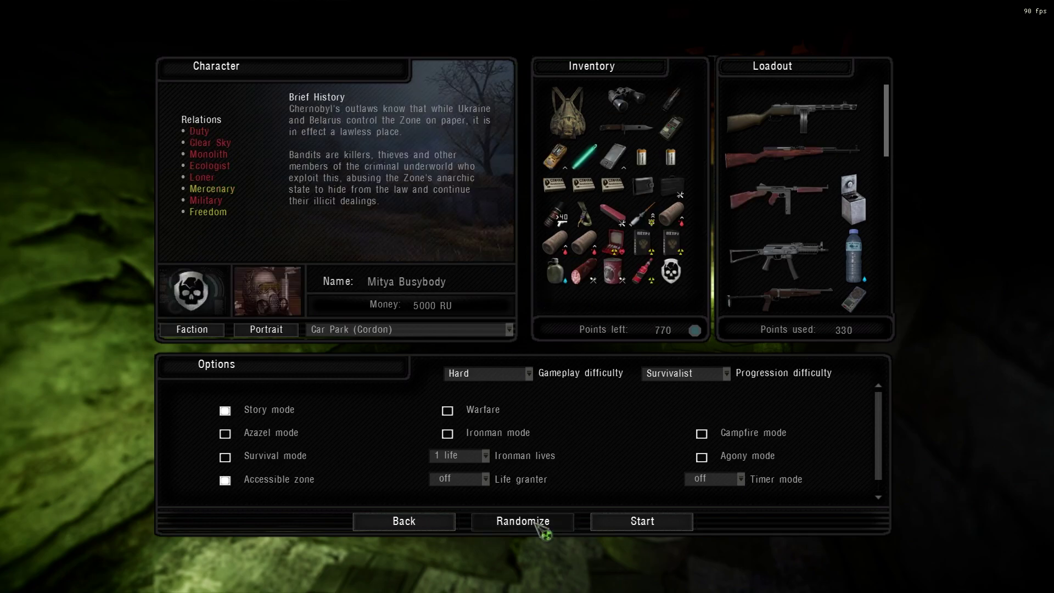
click(536, 523)
click(535, 523)
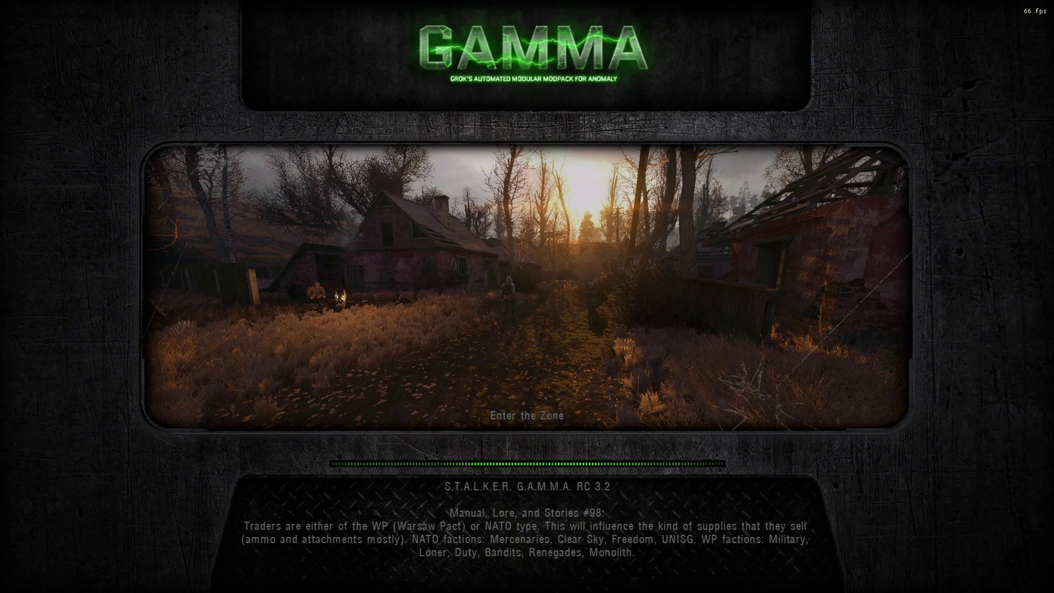
key(space)
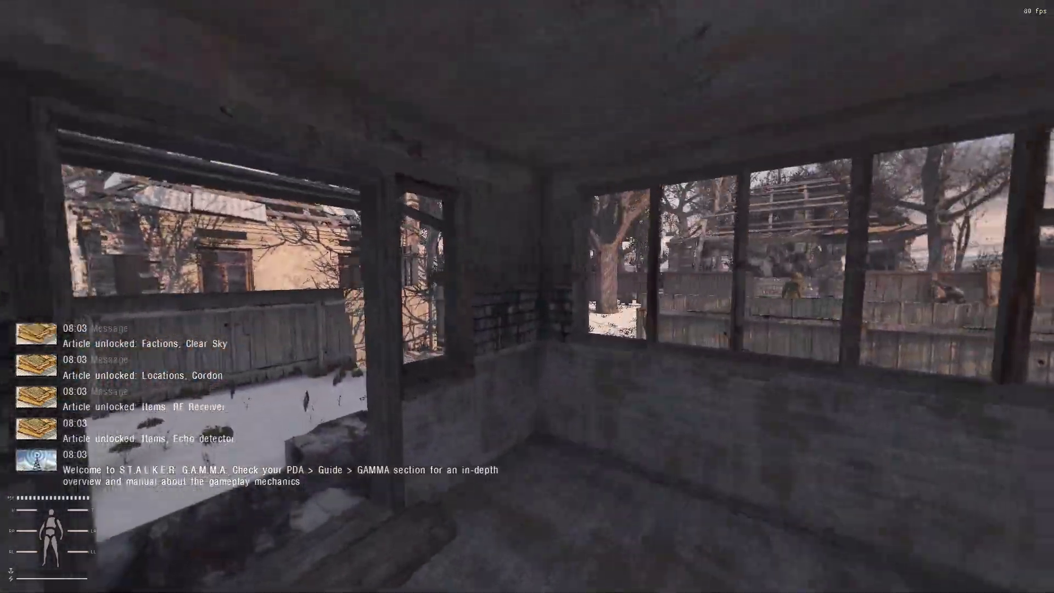
key(w)
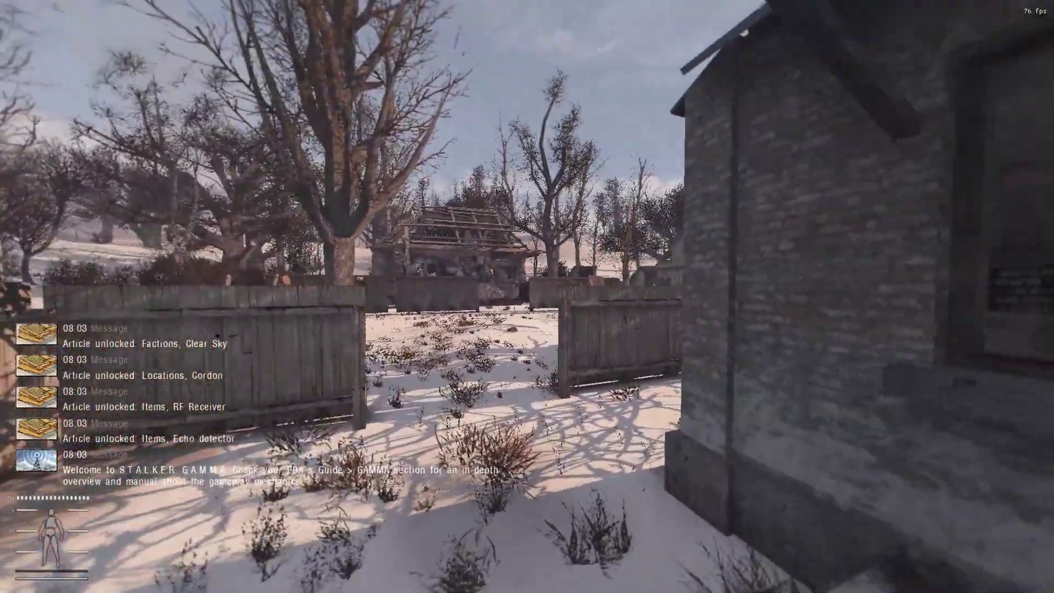
key(w)
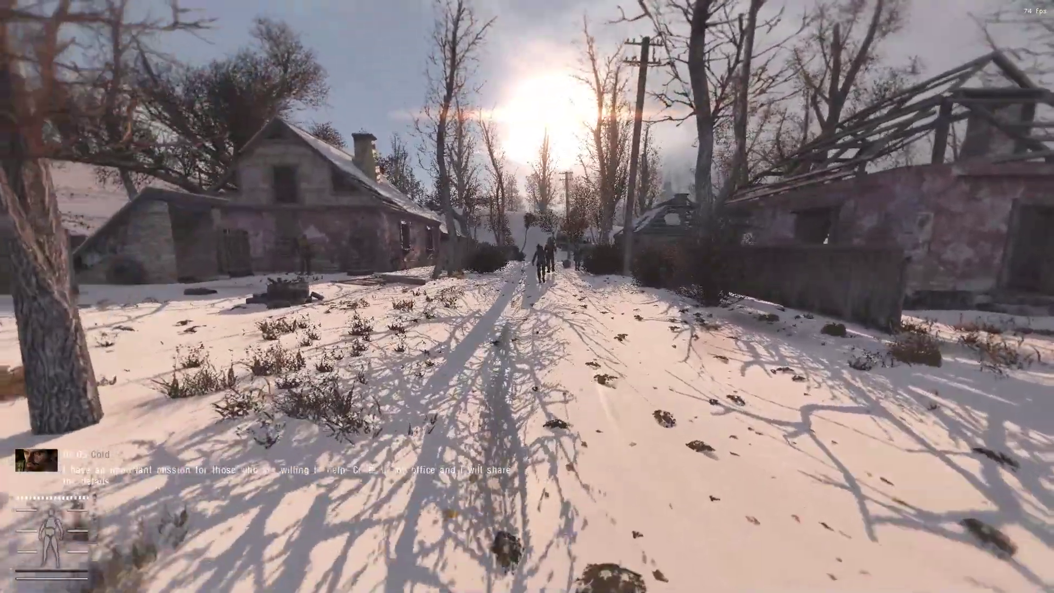
key(w)
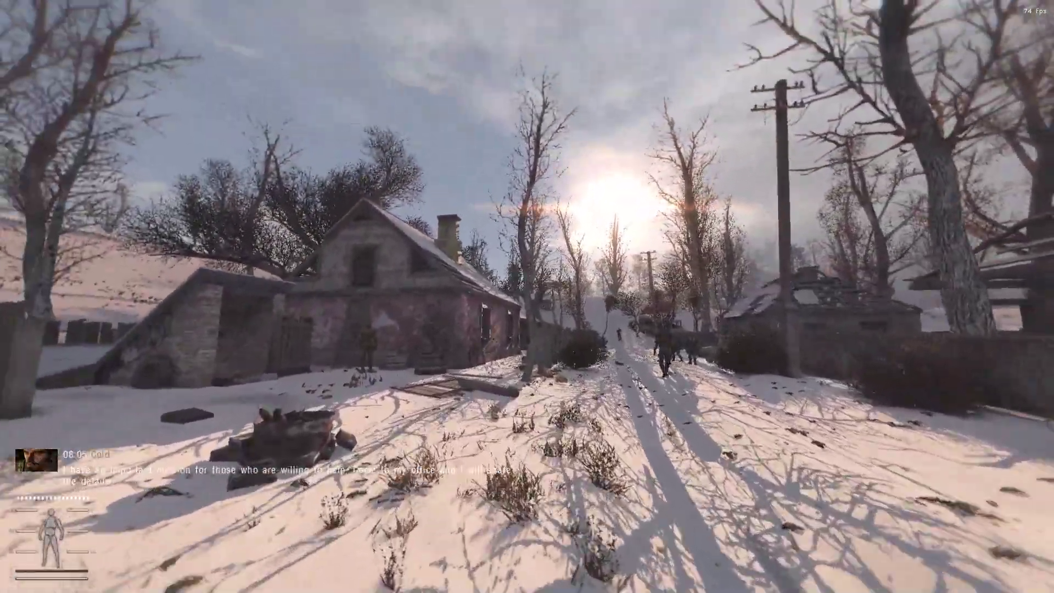